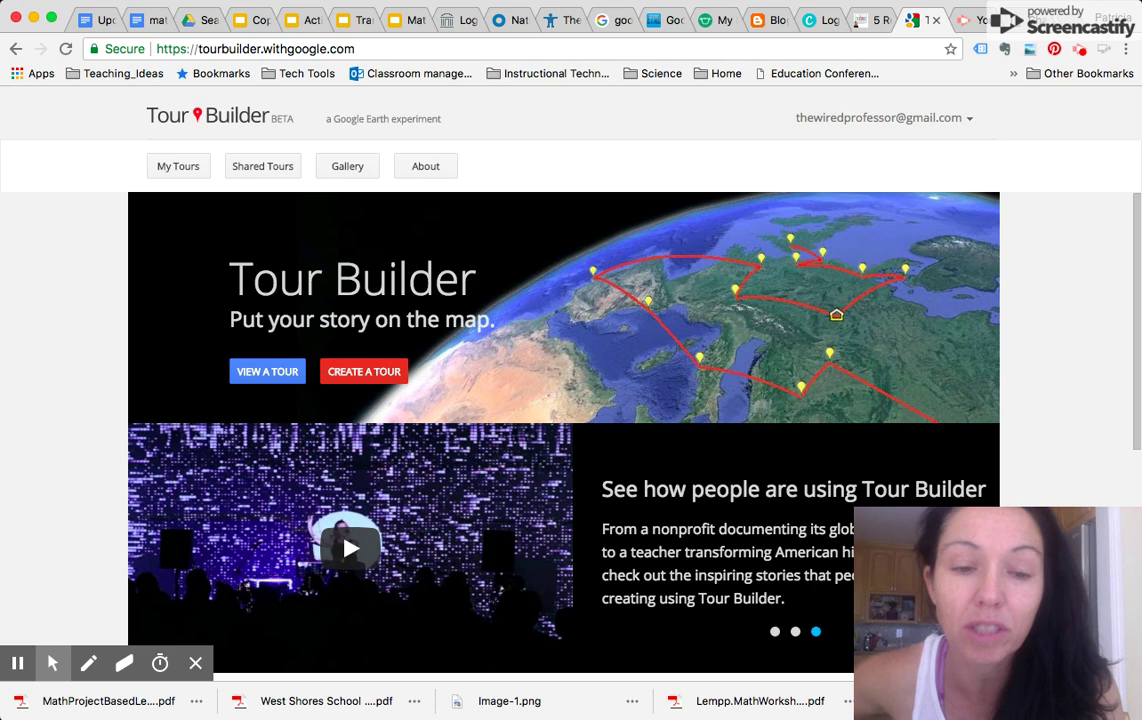
Open the collection of your own tours.
{"action": "mouse_move", "coordinate": [16, 664]}
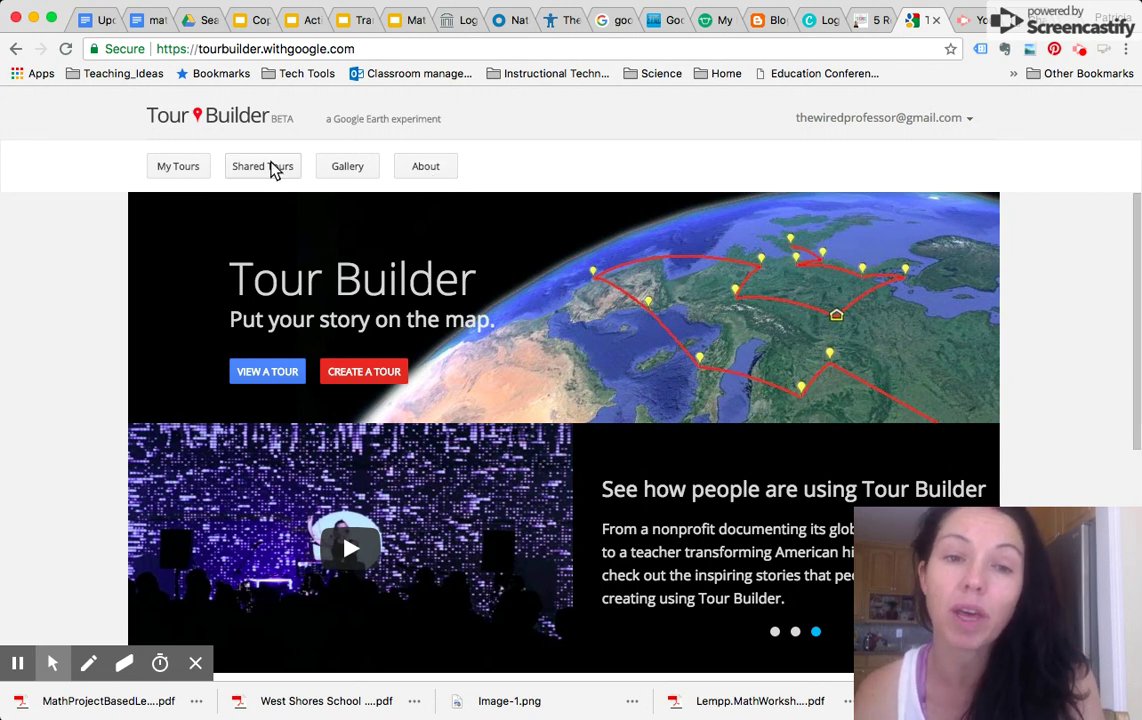
{"action": "left_click", "coordinate": [179, 170]}
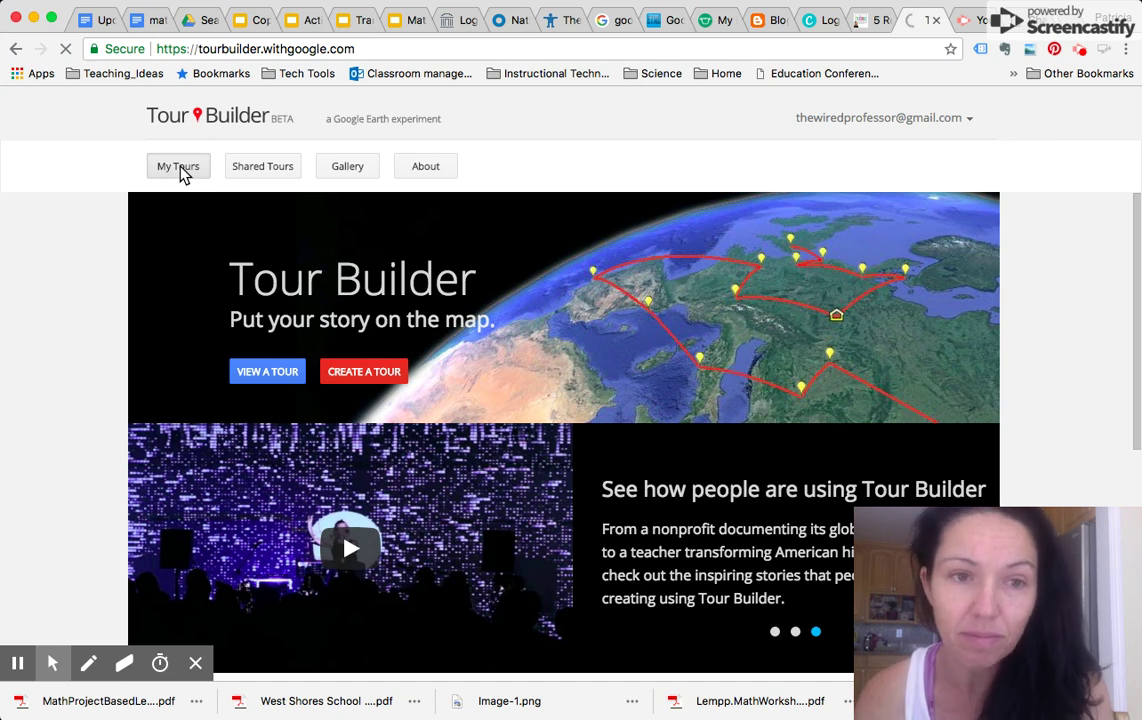
{"action": "left_click", "coordinate": [181, 172]}
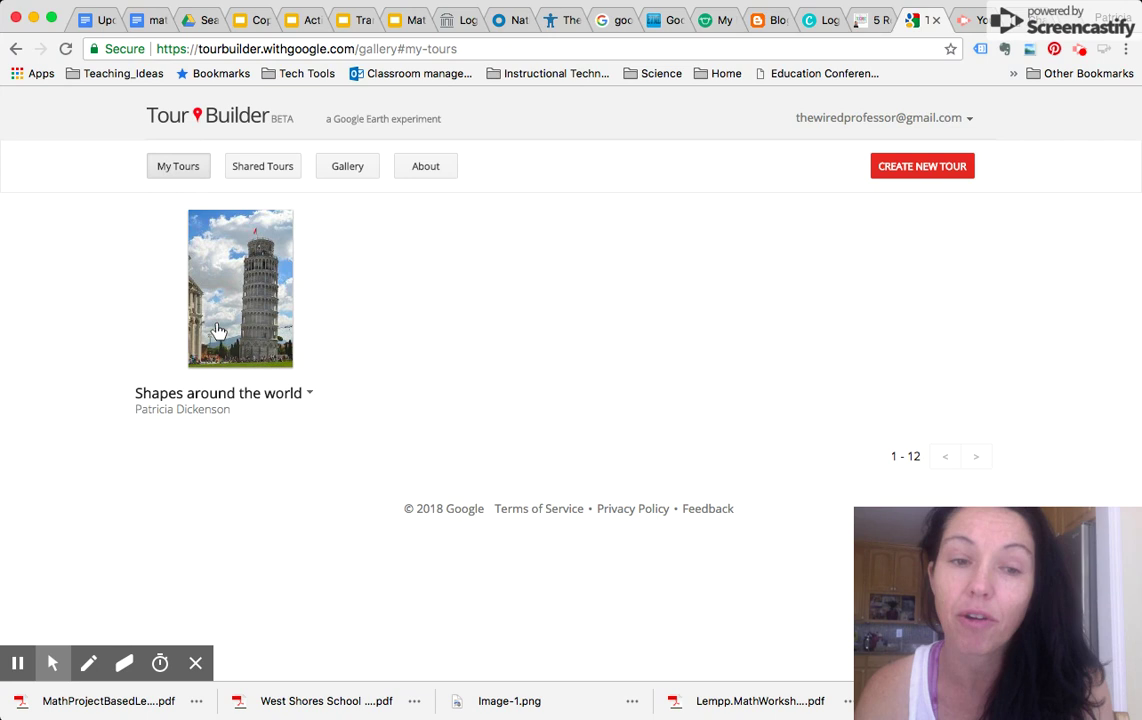
{"action": "mouse_move", "coordinate": [245, 300]}
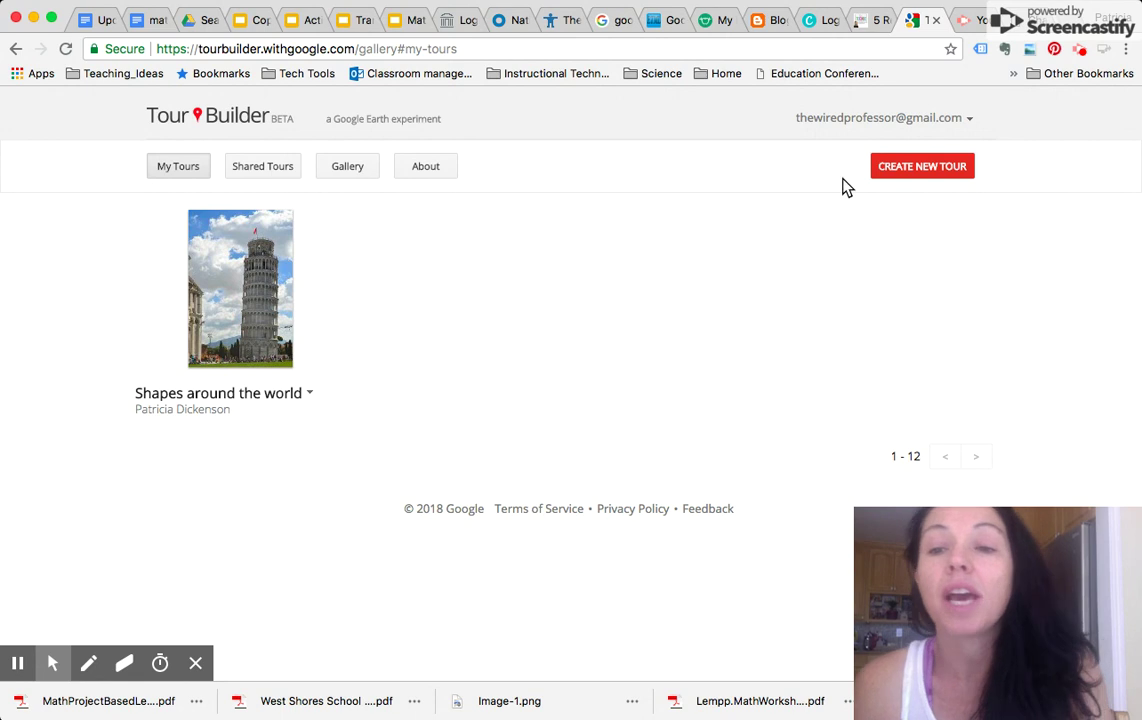
Create a new tour named "My Vacation" and enter the author's first name.
{"action": "left_click", "coordinate": [918, 172]}
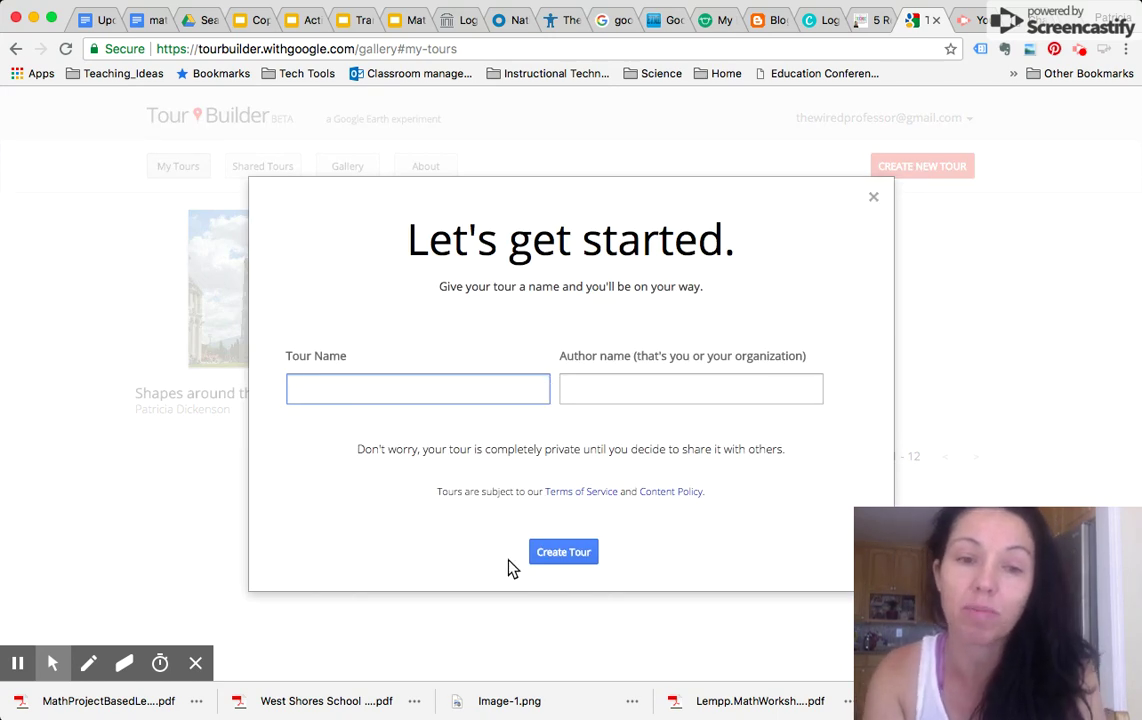
{"action": "type", "text": "My "}
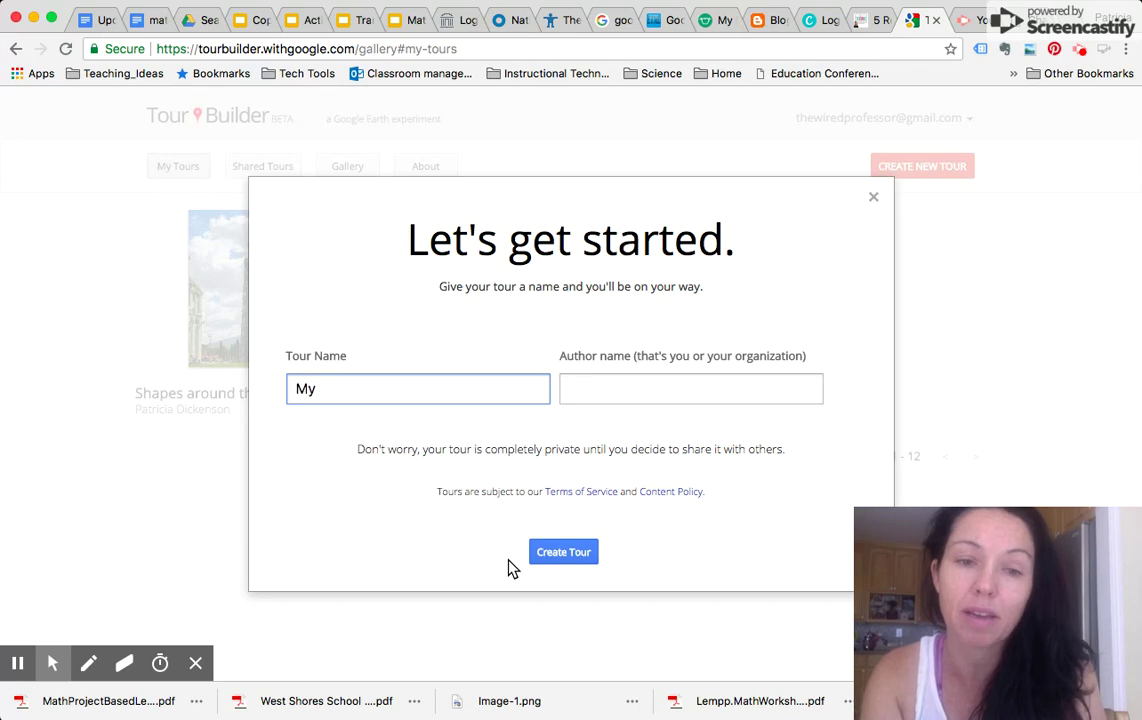
{"action": "type", "text": "Vacation"}
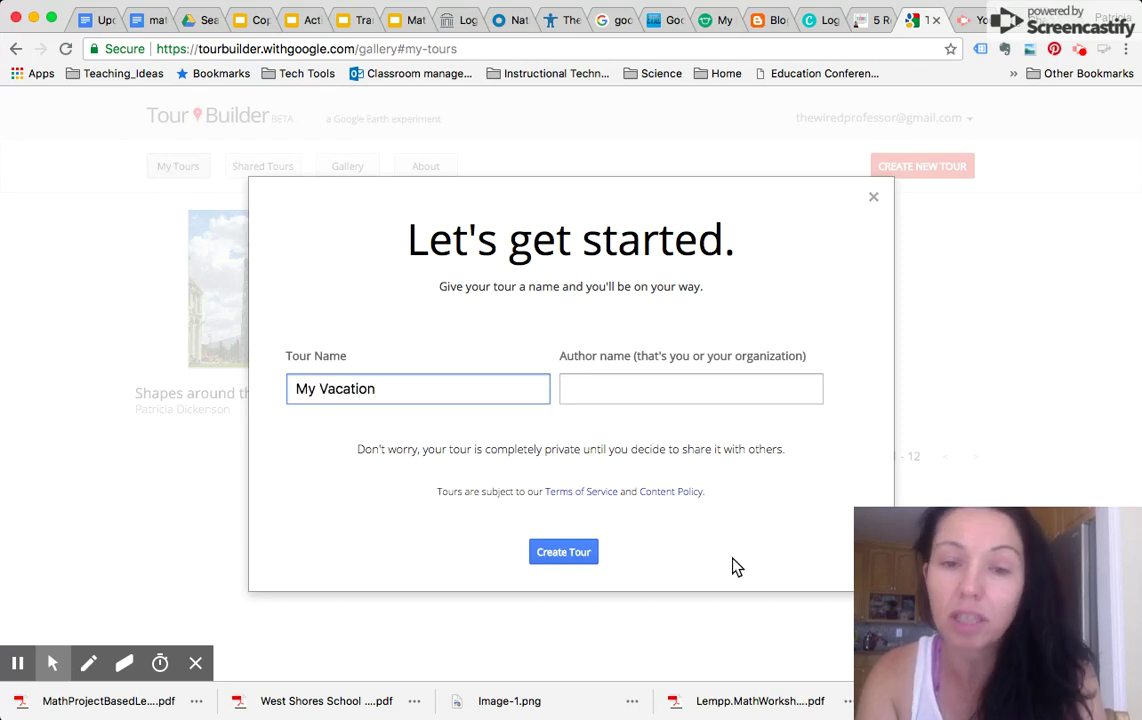
{"action": "left_click", "coordinate": [590, 388]}
{"action": "type", "text": "Patricia"}
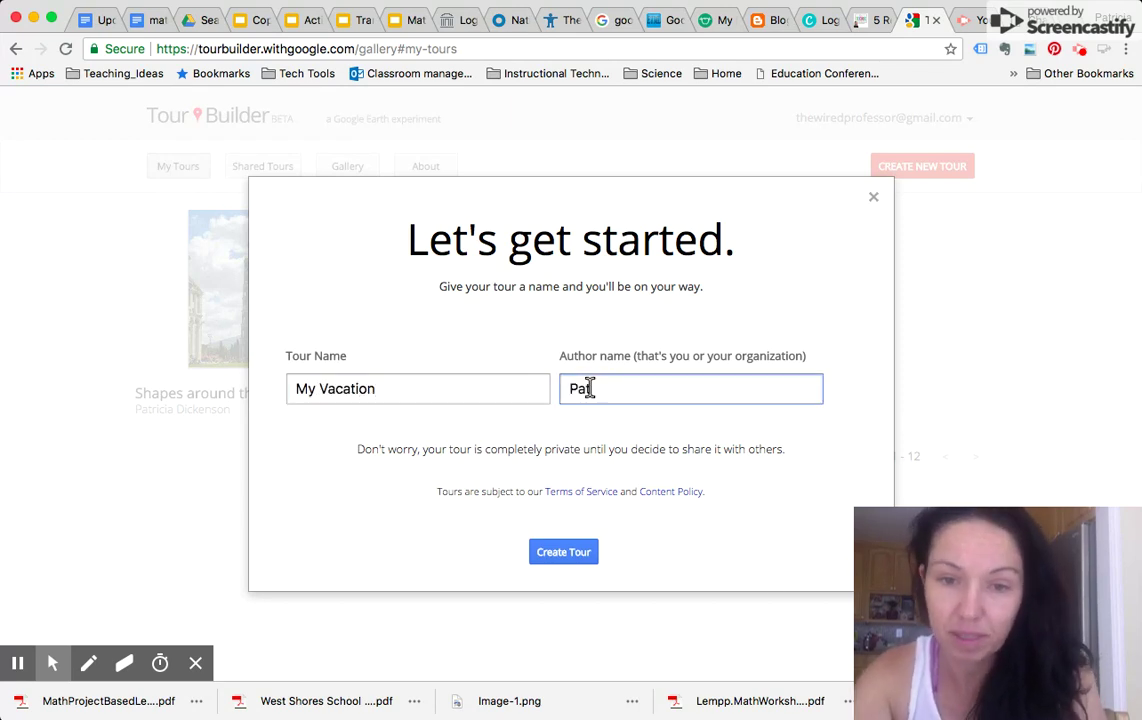
{"action": "left_click", "coordinate": [553, 557]}
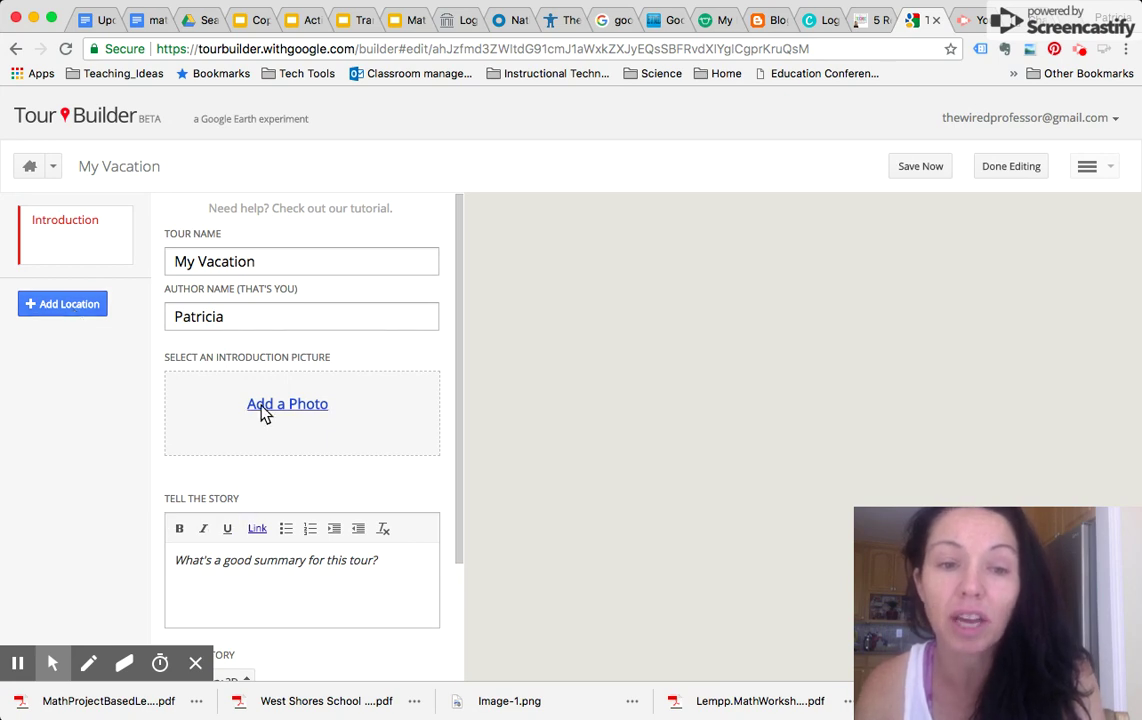
Write "This is about my summer vacation" as the story text of the tour's introduction.
{"action": "left_click", "coordinate": [265, 568]}
{"action": "type", "text": "Th"}
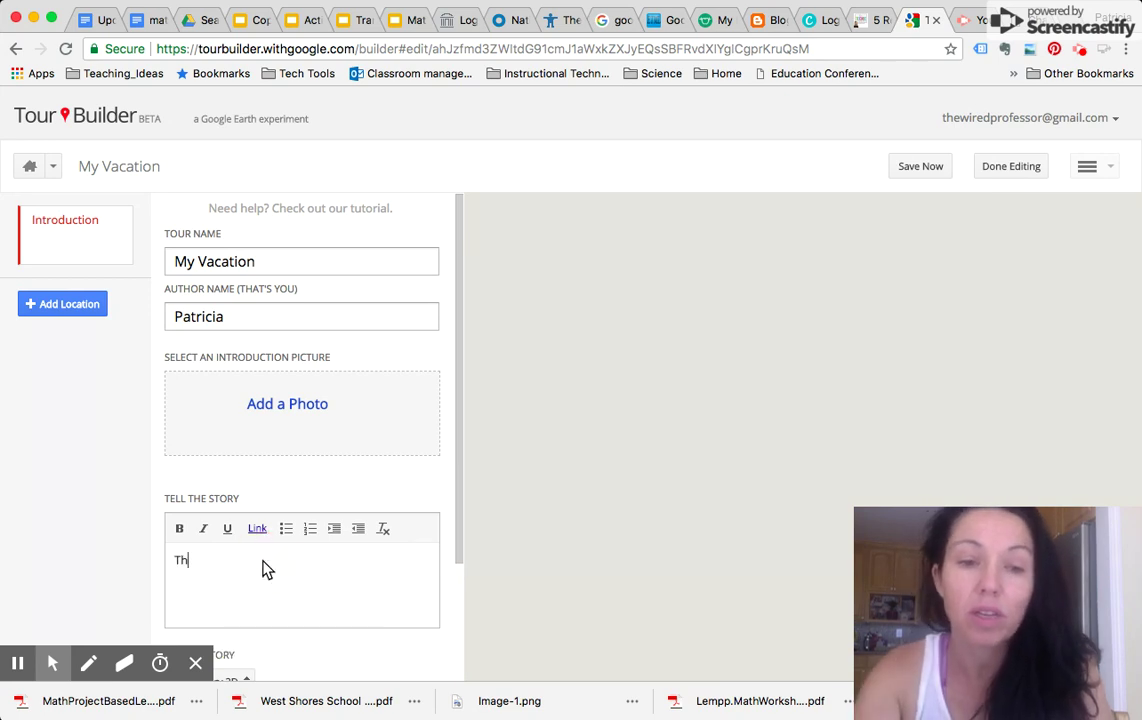
{"action": "type", "text": "is is about my su"}
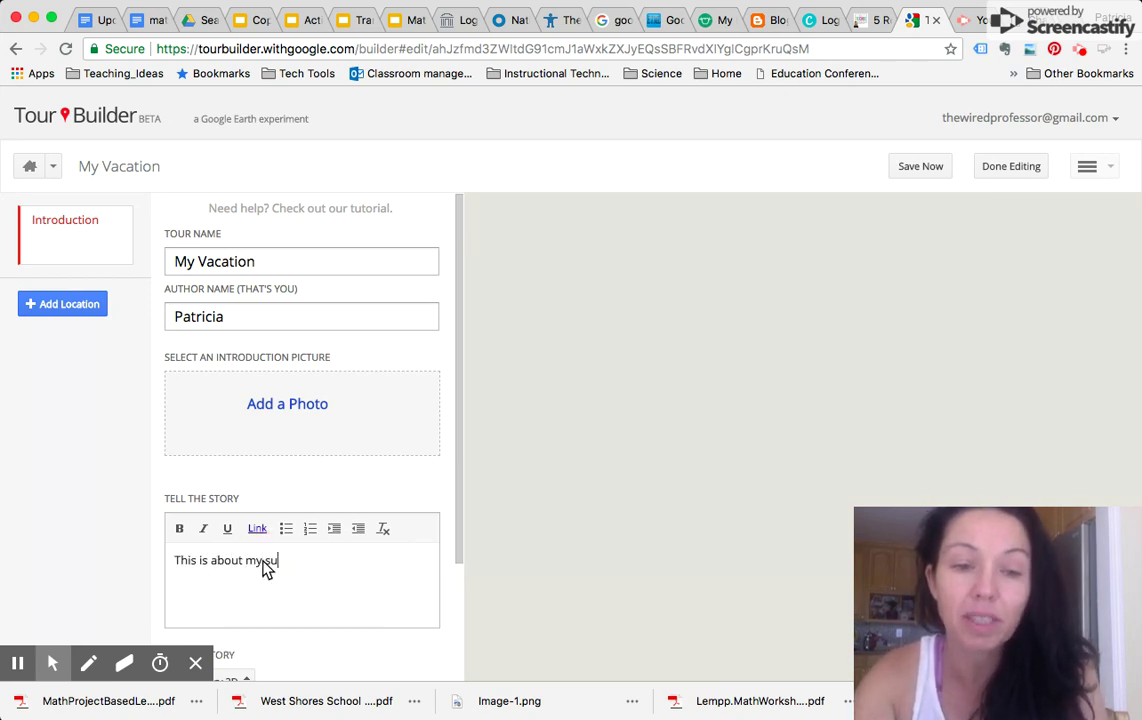
{"action": "type", "text": "mmer vacation"}
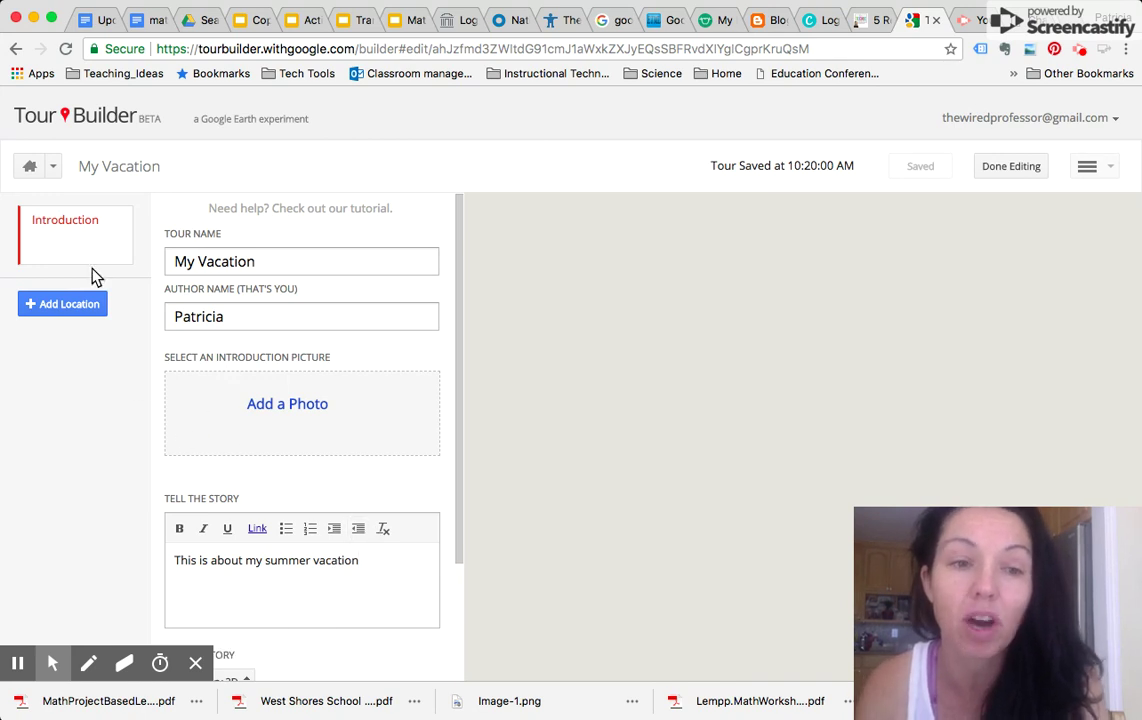
Start a new location in the tour, ready for a location search.
{"action": "left_click", "coordinate": [69, 303]}
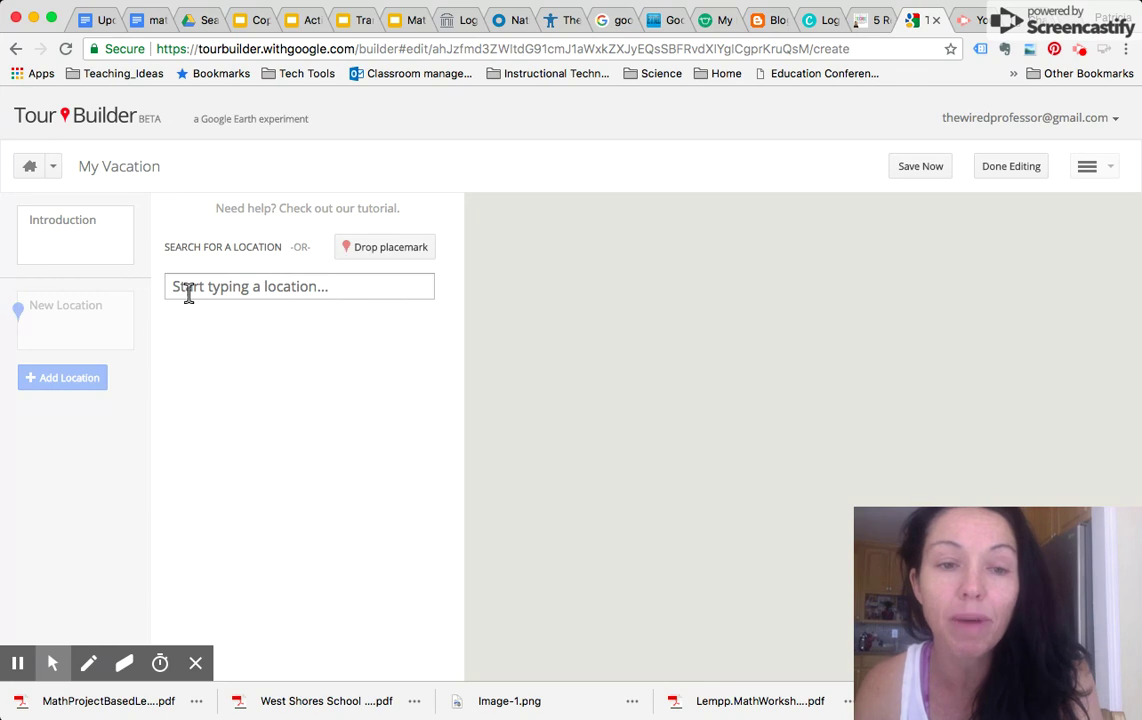
{"action": "left_click", "coordinate": [191, 288]}
{"action": "type", "text": "K"}
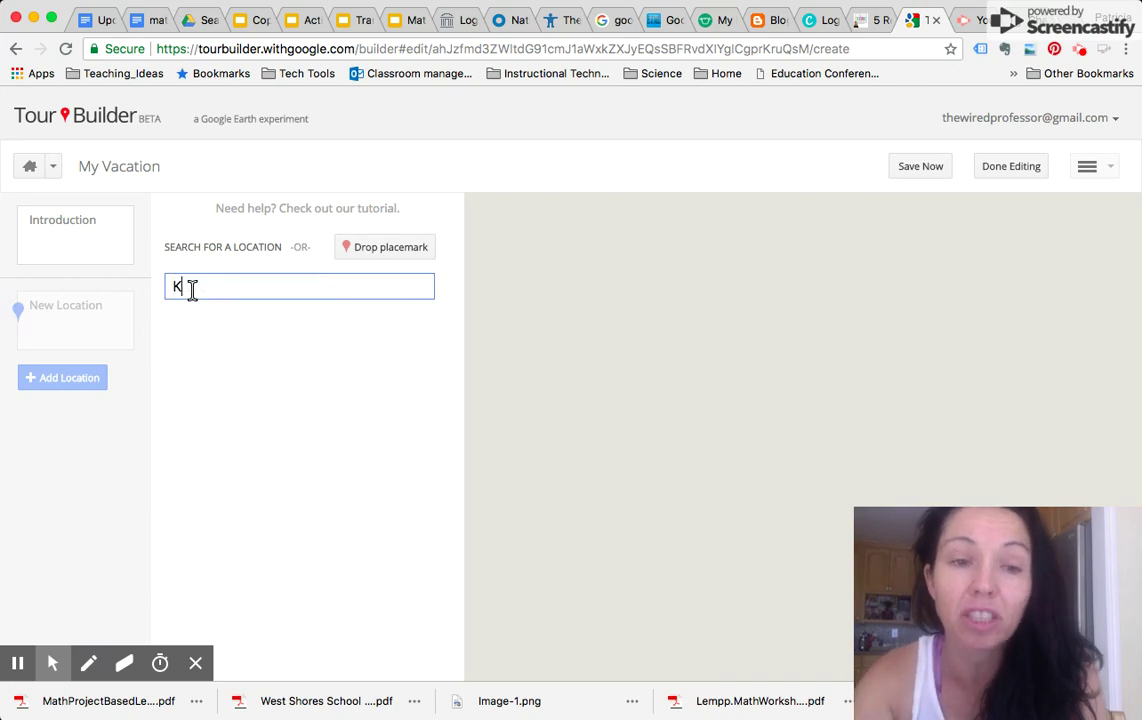
{"action": "key", "text": "BackSpace"}
{"action": "type", "text": "Bost"}
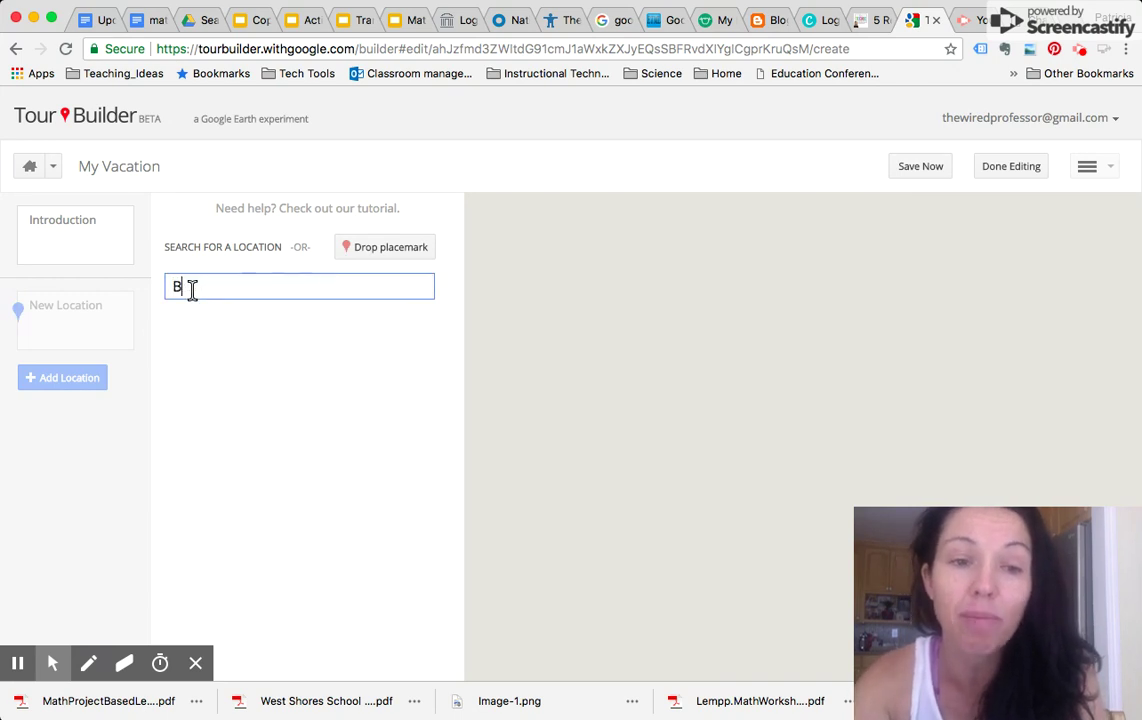
{"action": "key", "text": "BackSpace"}
{"action": "key", "text": "BackSpace"}
{"action": "key", "text": "BackSpace"}
{"action": "key", "text": "BackSpace"}
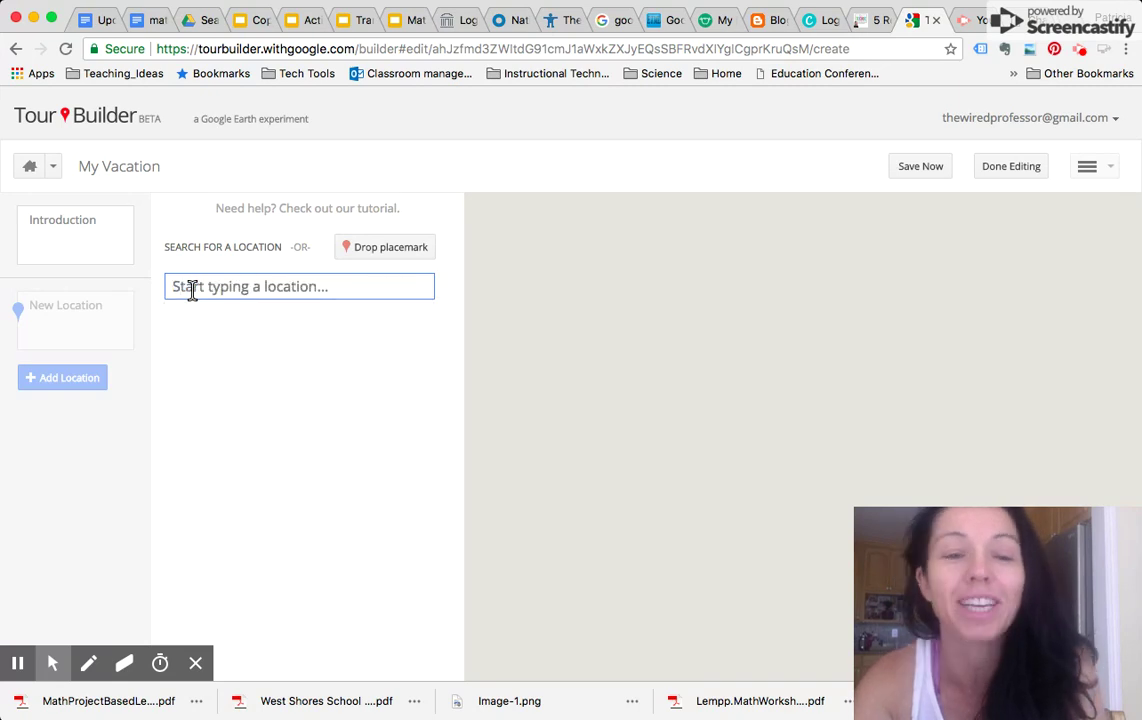
Search for "Lassen Califor", choose Lassen Volcanic National Park, California, and add it to the tour.
{"action": "type", "text": "Lassen "}
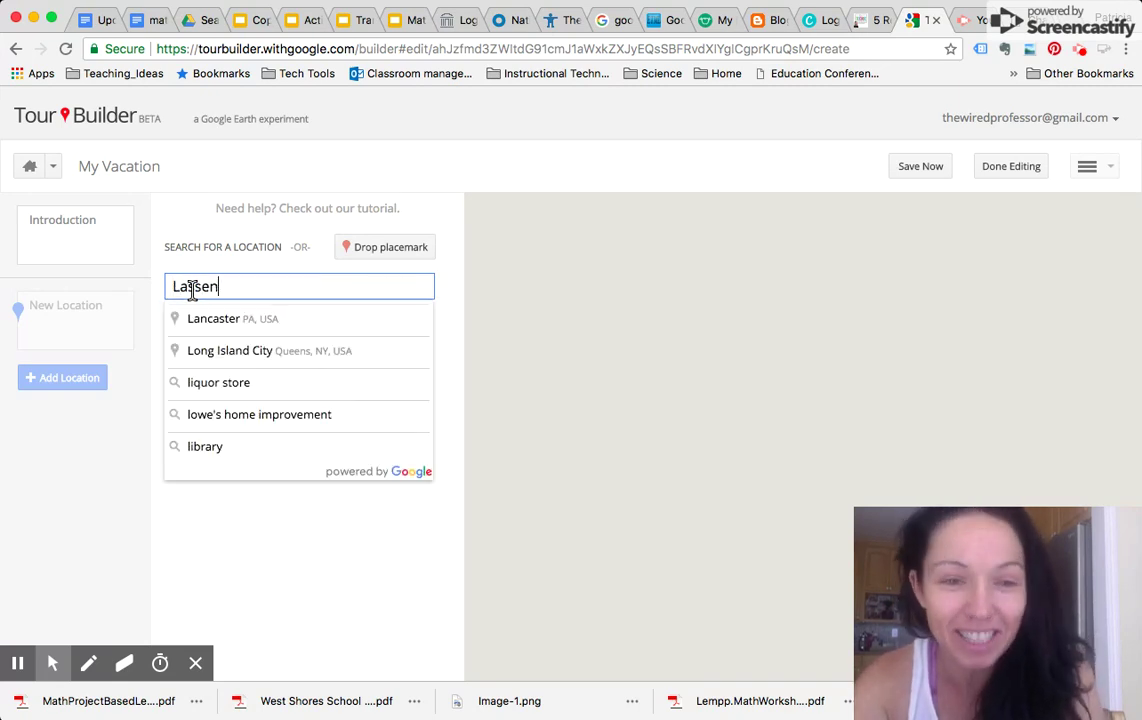
{"action": "type", "text": "Cali"}
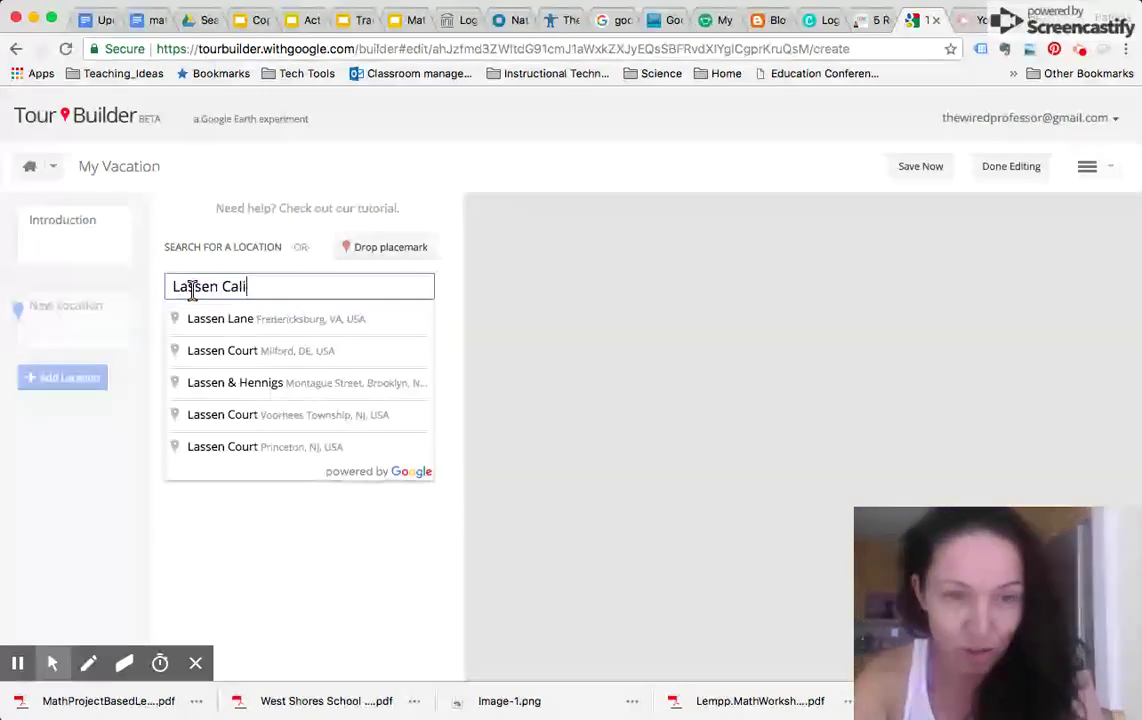
{"action": "type", "text": "for"}
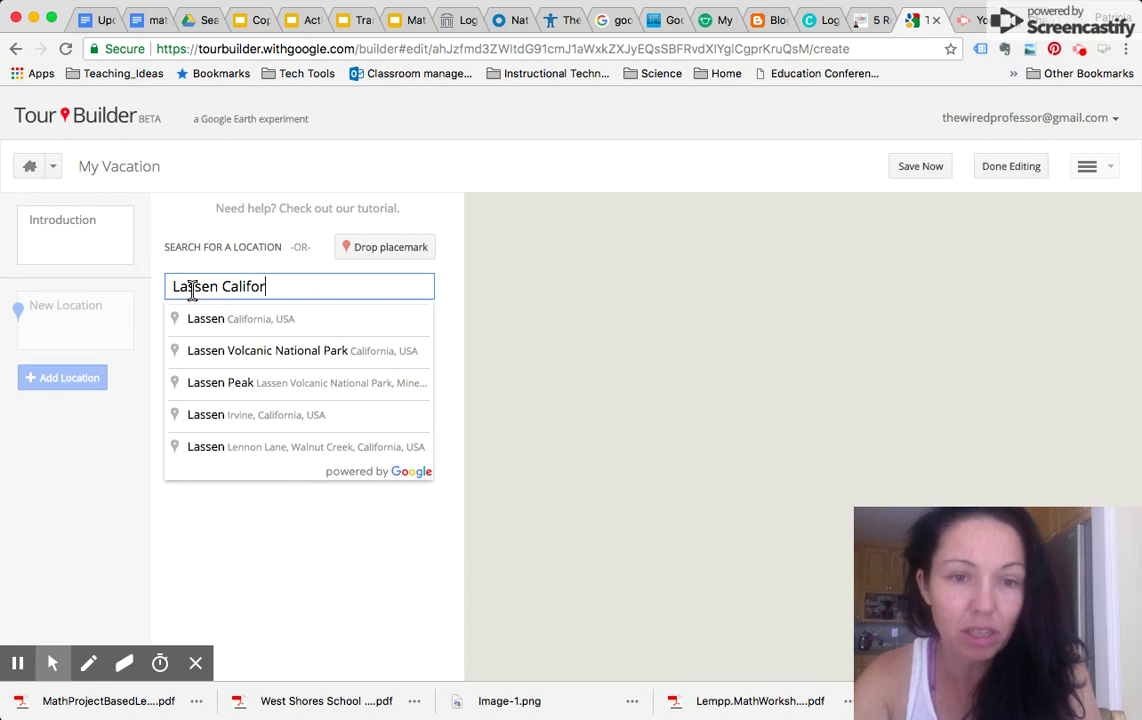
{"action": "left_click", "coordinate": [235, 350]}
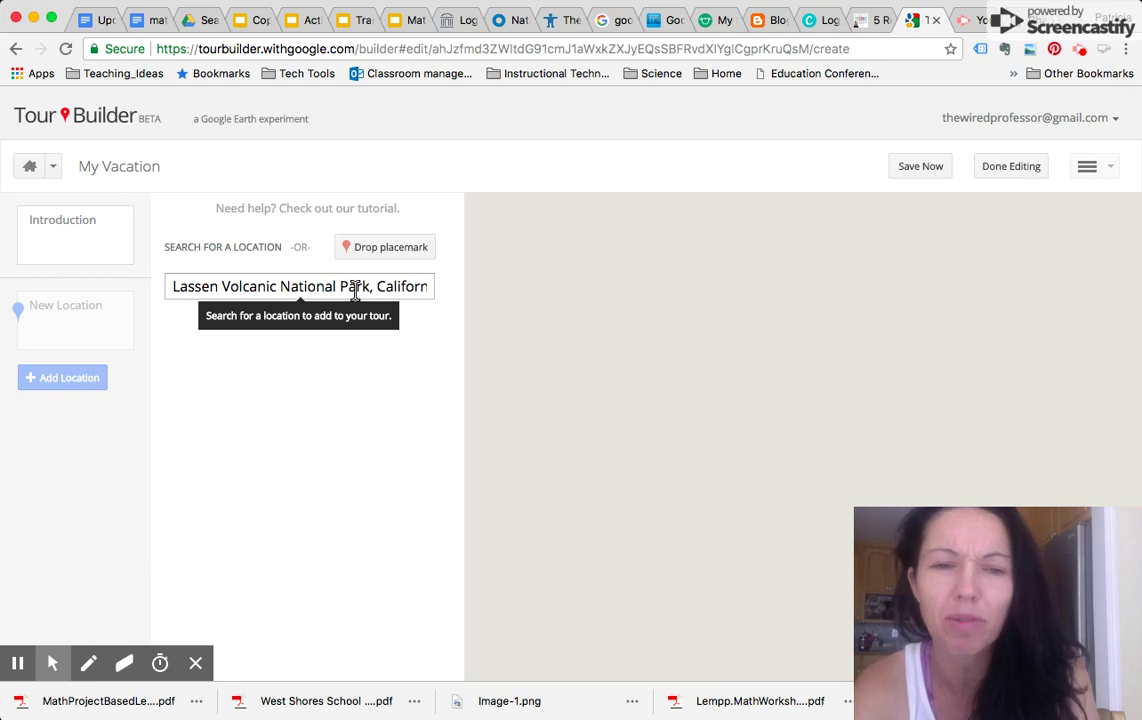
{"action": "key", "text": "Return"}
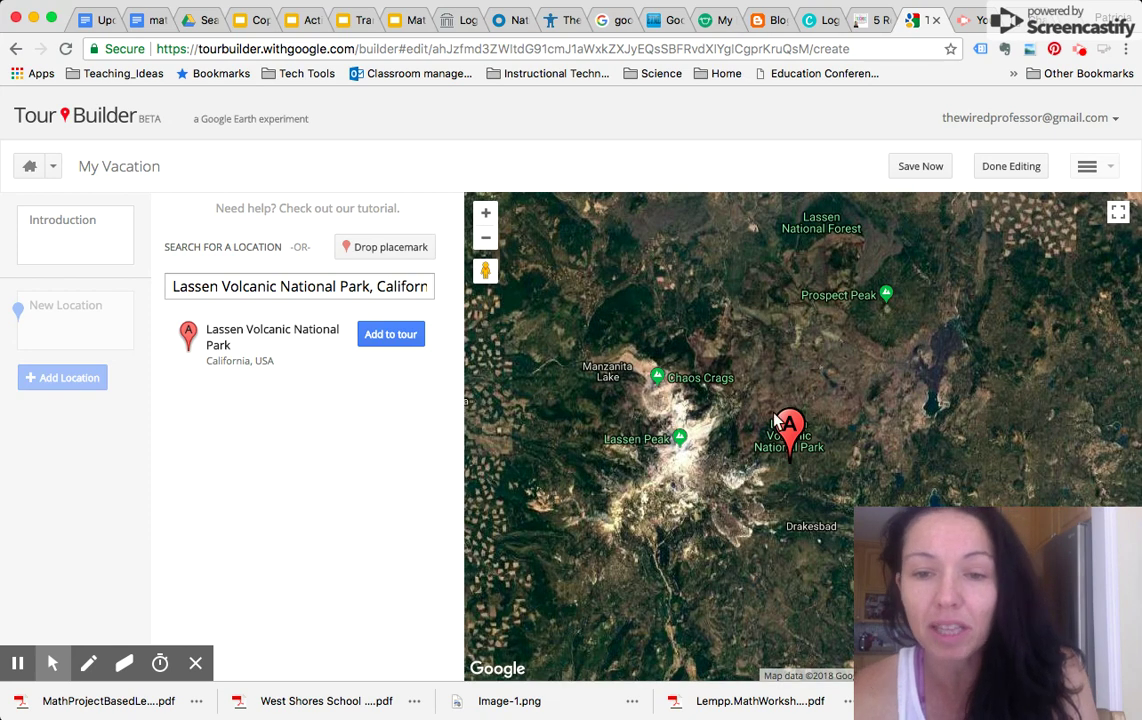
{"action": "left_click", "coordinate": [388, 336]}
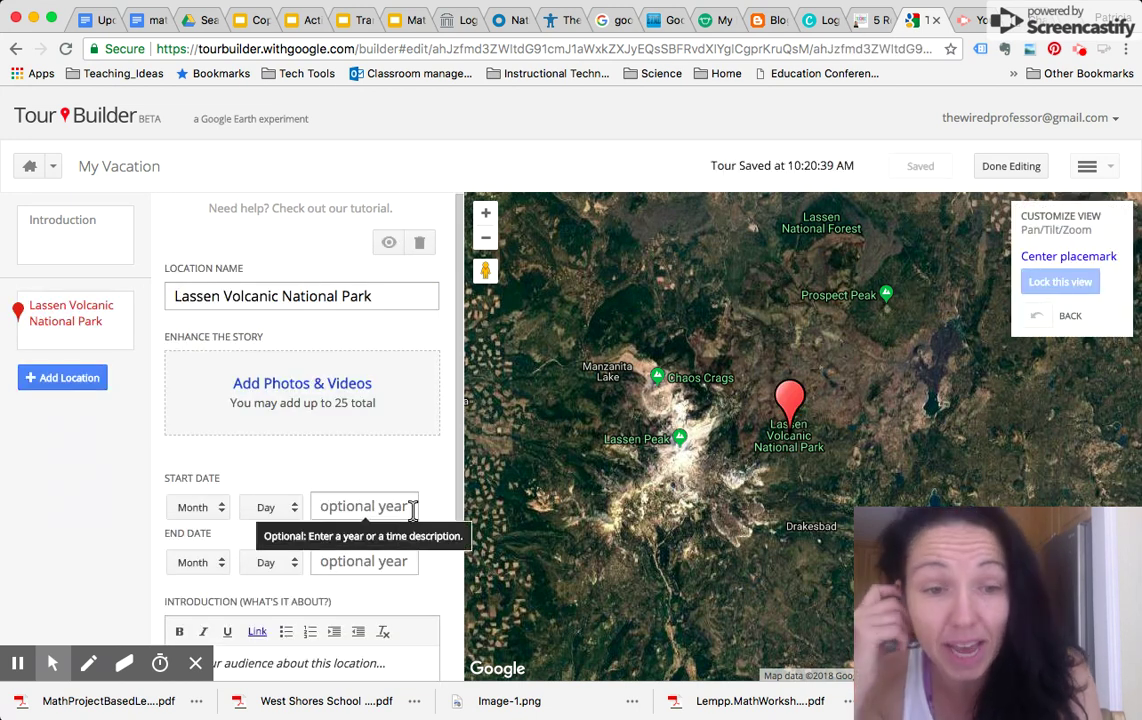
Set the start date of the Lassen Volcanic National Park location to Jun 30, 2018.
{"action": "left_click", "coordinate": [220, 507]}
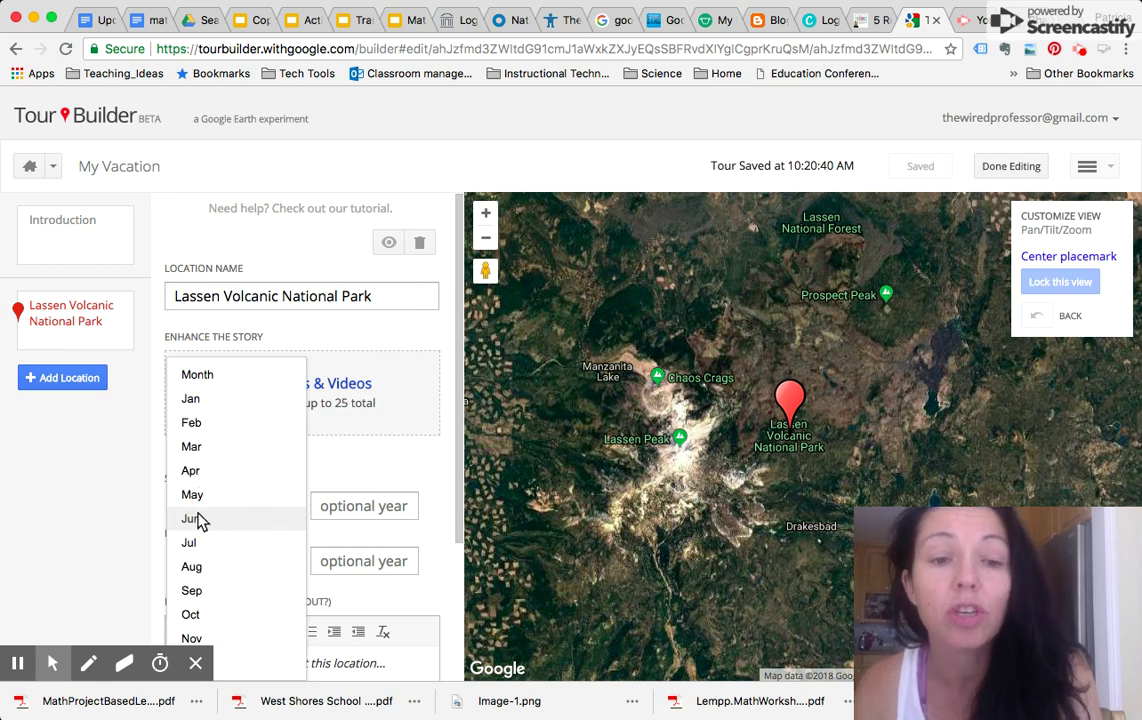
{"action": "left_click", "coordinate": [211, 519]}
{"action": "left_click", "coordinate": [272, 506]}
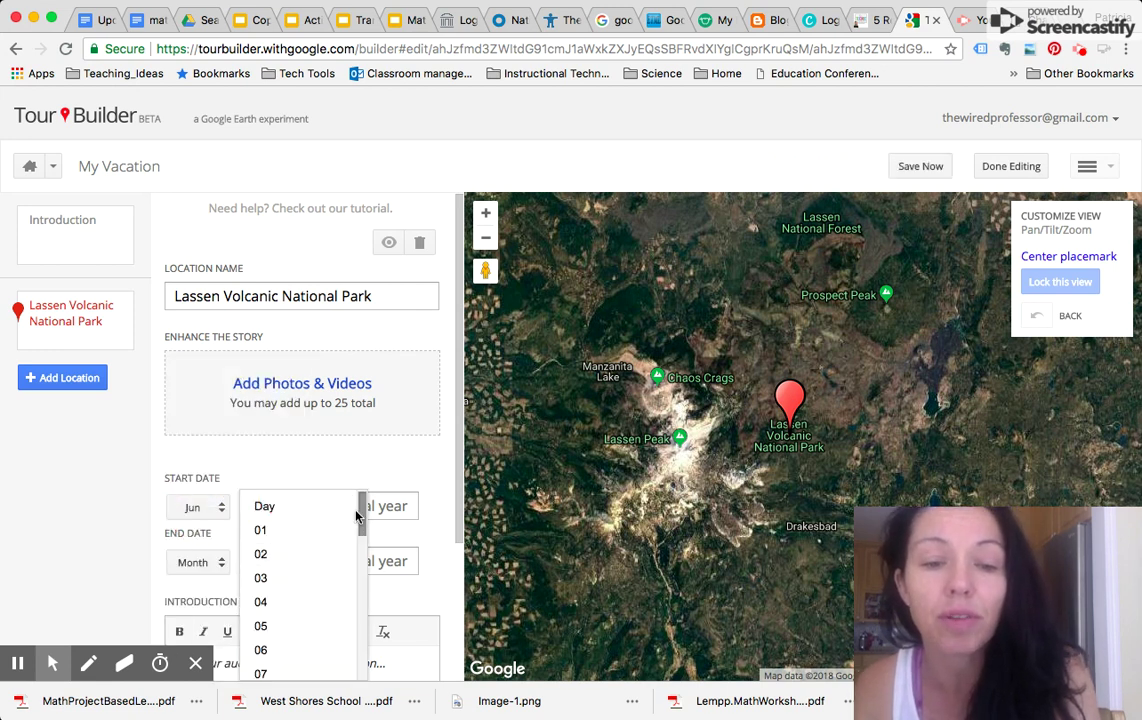
{"action": "left_click_drag", "start_coordinate": [362, 512], "coordinate": [344, 658]}
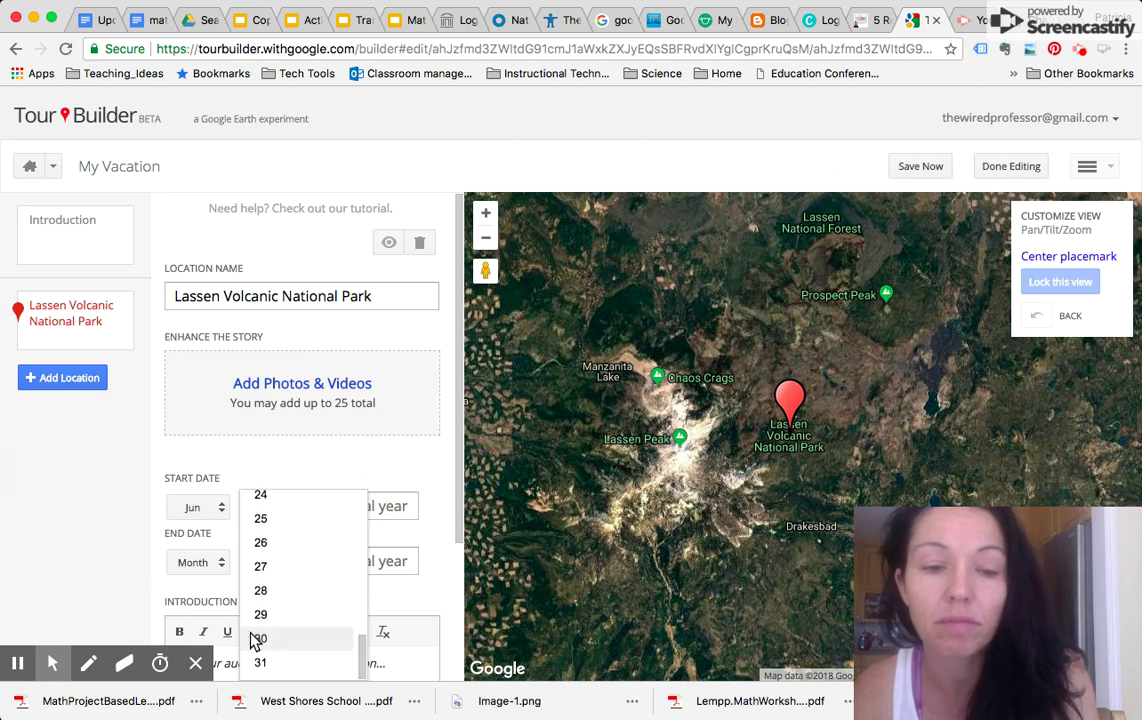
{"action": "left_click", "coordinate": [296, 637]}
{"action": "left_click", "coordinate": [326, 515]}
{"action": "type", "text": "2018"}
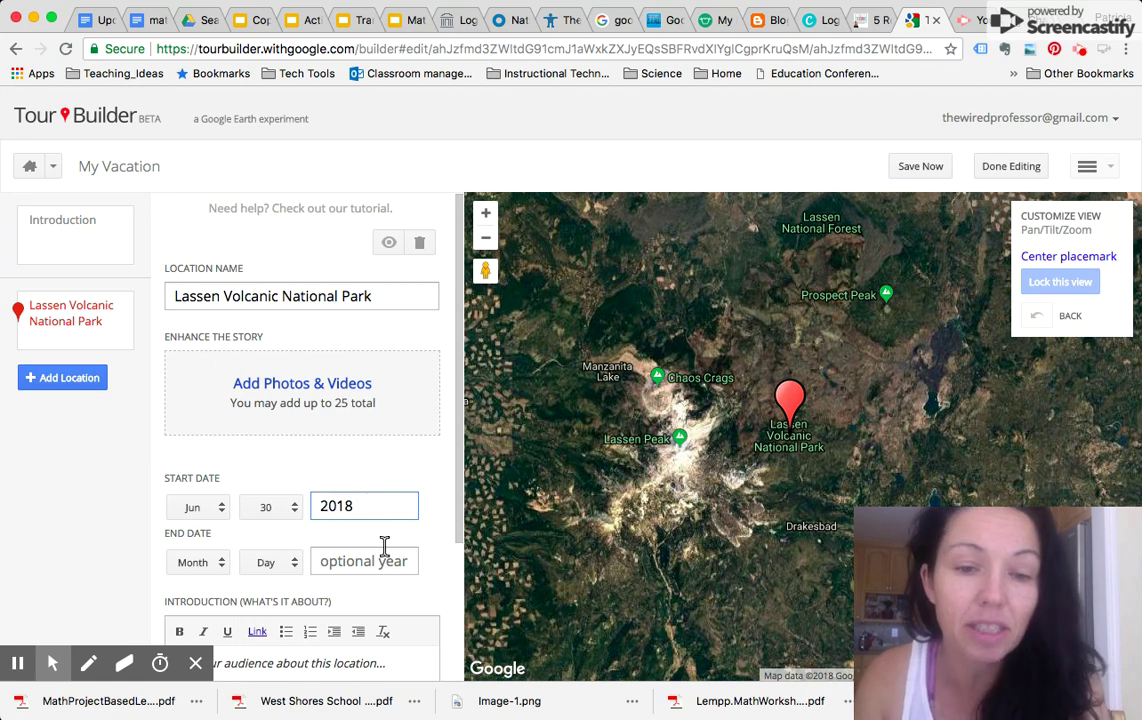
Write the location's introduction as one sentence saying you went to visit your friend, given by first name, in her cabin.
{"action": "scroll", "coordinate": [446, 520], "scroll_direction": "down", "scroll_amount": 3}
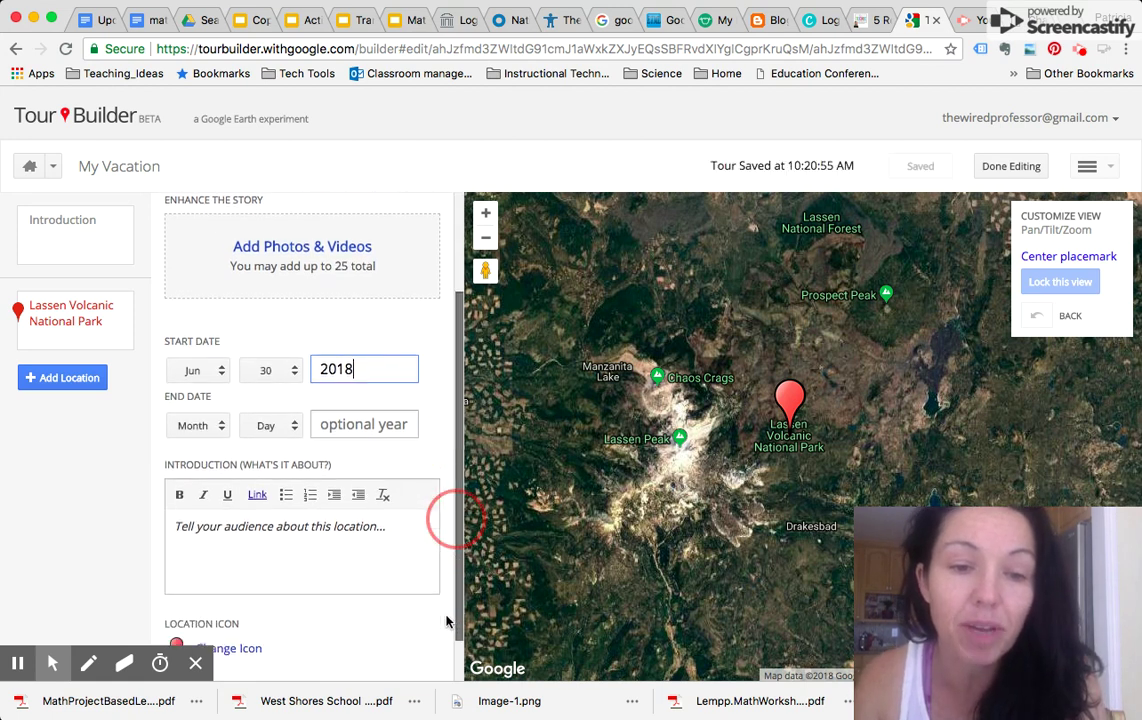
{"action": "left_click", "coordinate": [192, 527]}
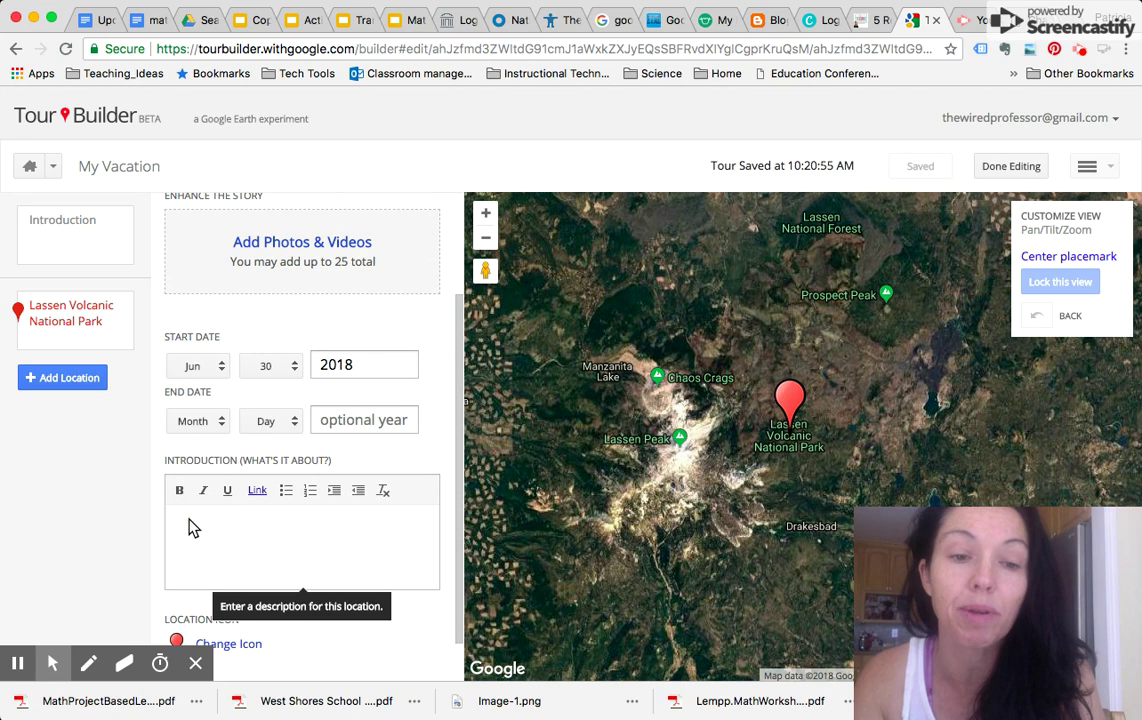
{"action": "type", "text": "I want "}
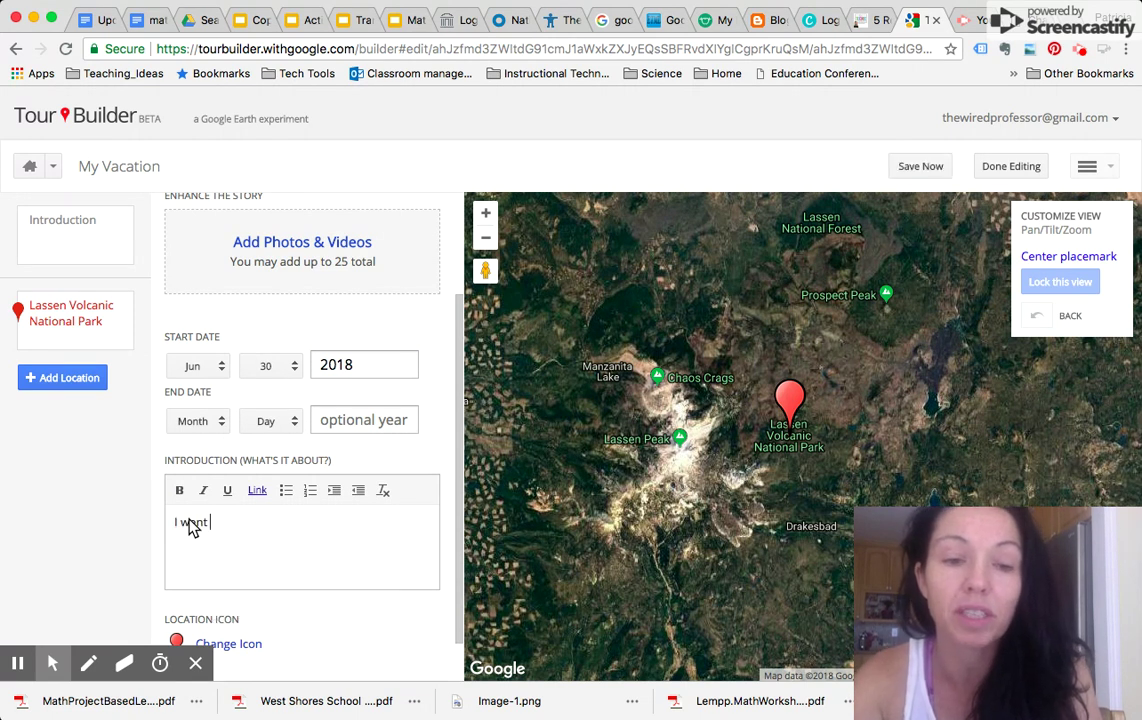
{"action": "type", "text": "to visit my"}
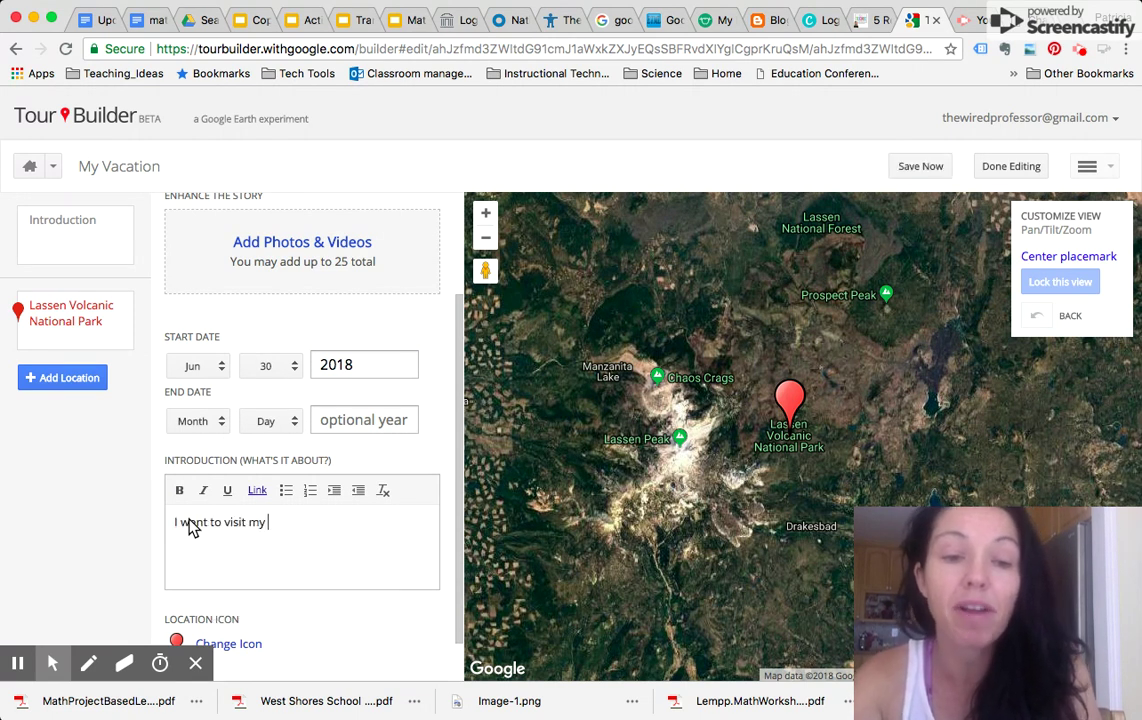
{"action": "type", "text": "friend Gail"}
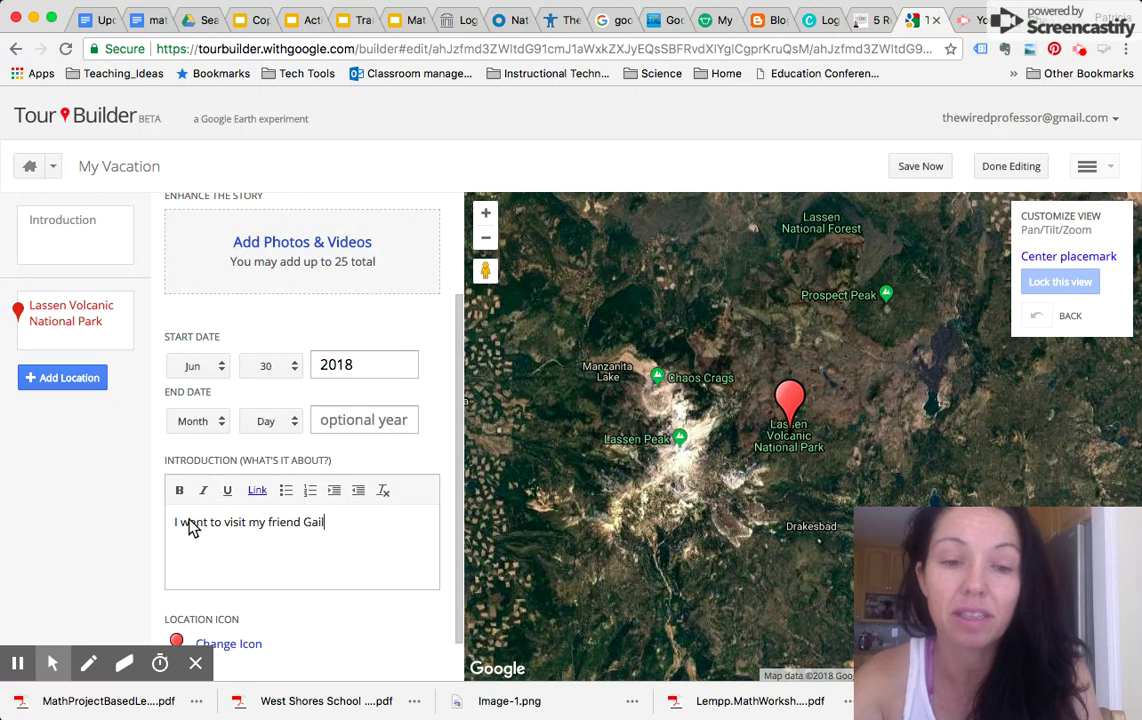
{"action": "type", "text": " in her b"}
{"action": "key", "text": "BackSpace"}
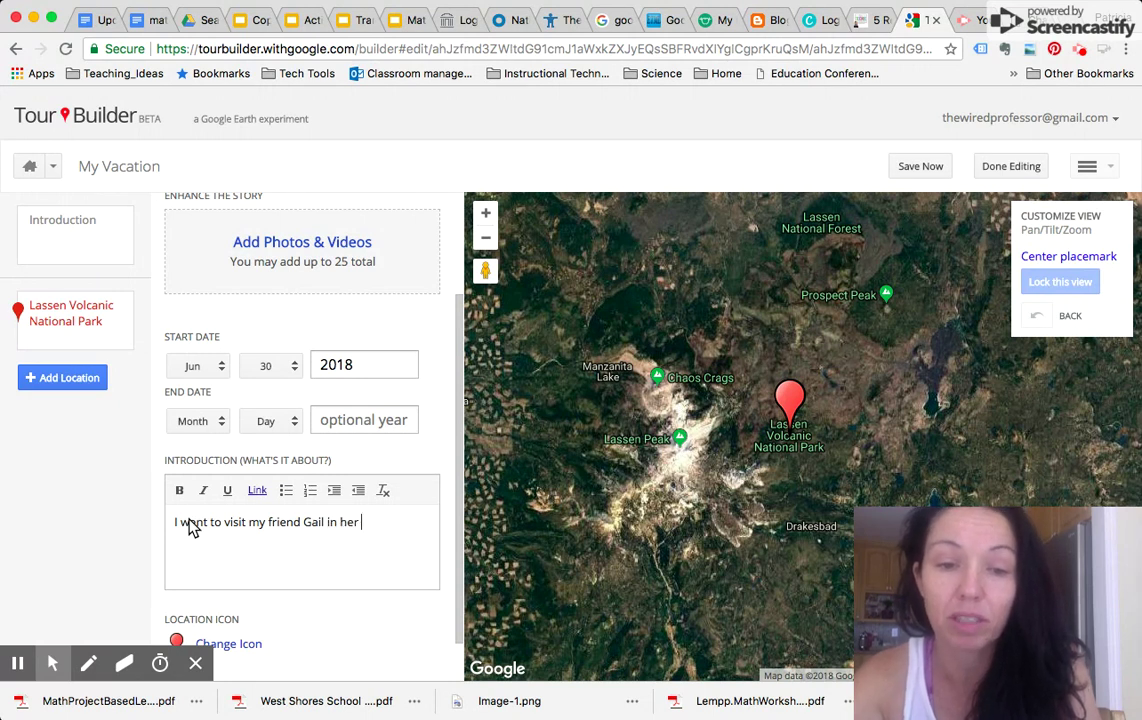
{"action": "type", "text": "cabin."}
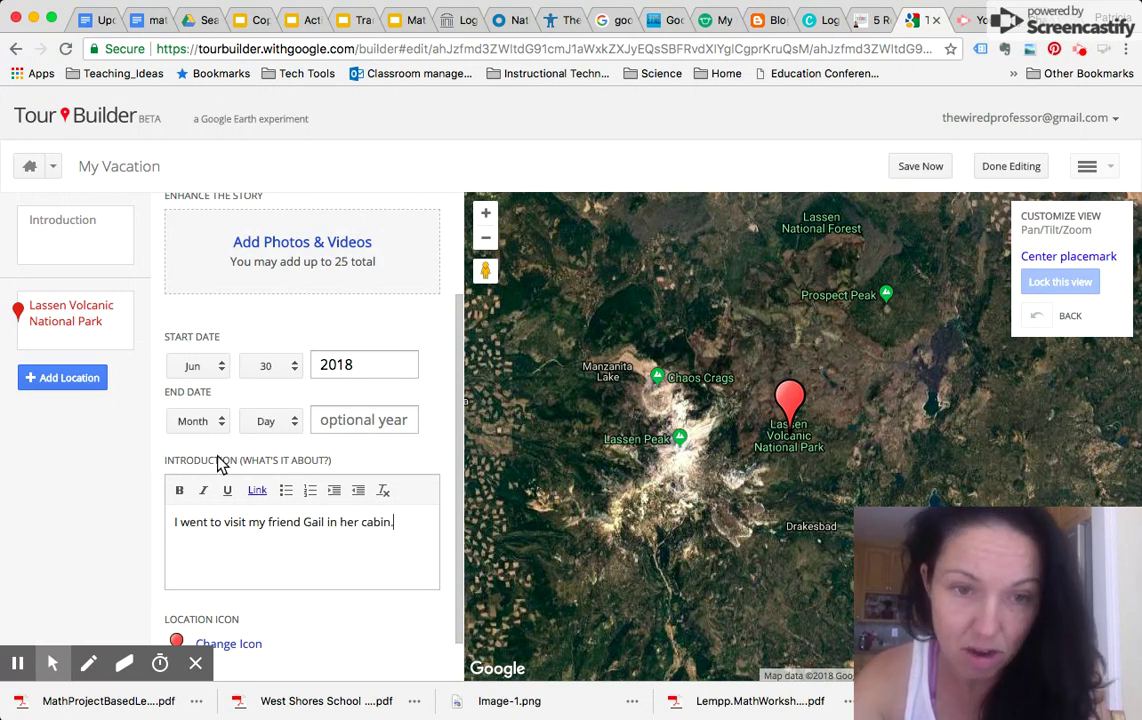
{"action": "left_click", "coordinate": [326, 645]}
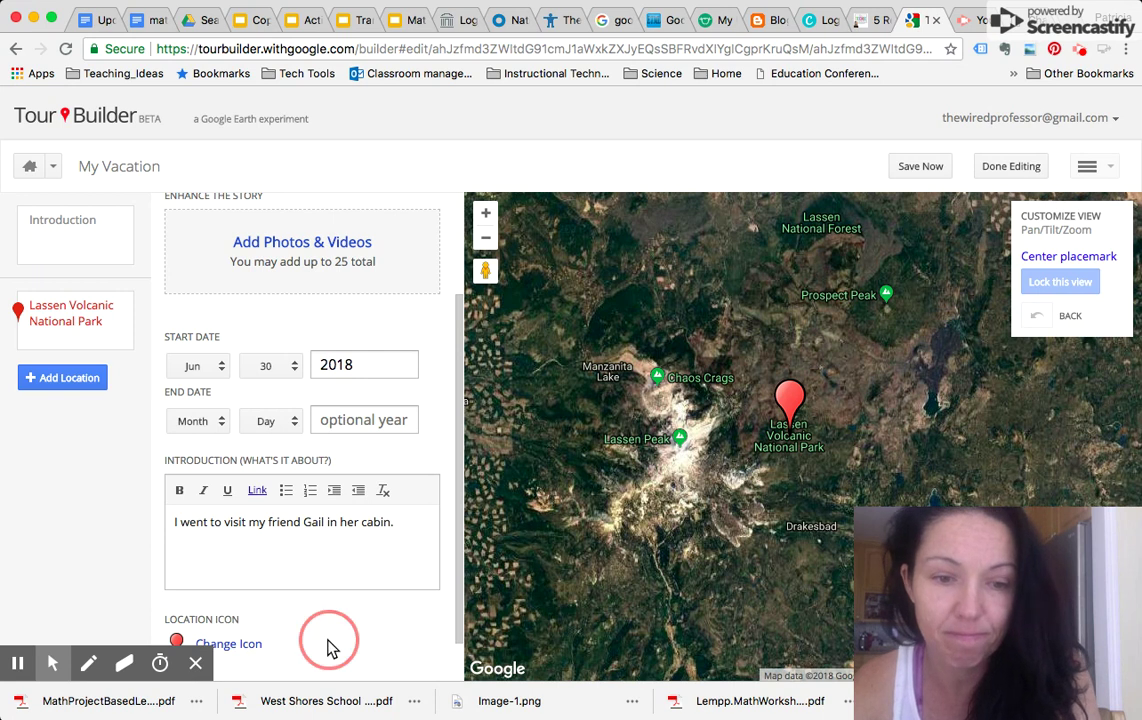
{"action": "scroll", "coordinate": [370, 590], "scroll_direction": "down", "scroll_amount": 2}
{"action": "left_click", "coordinate": [461, 565]}
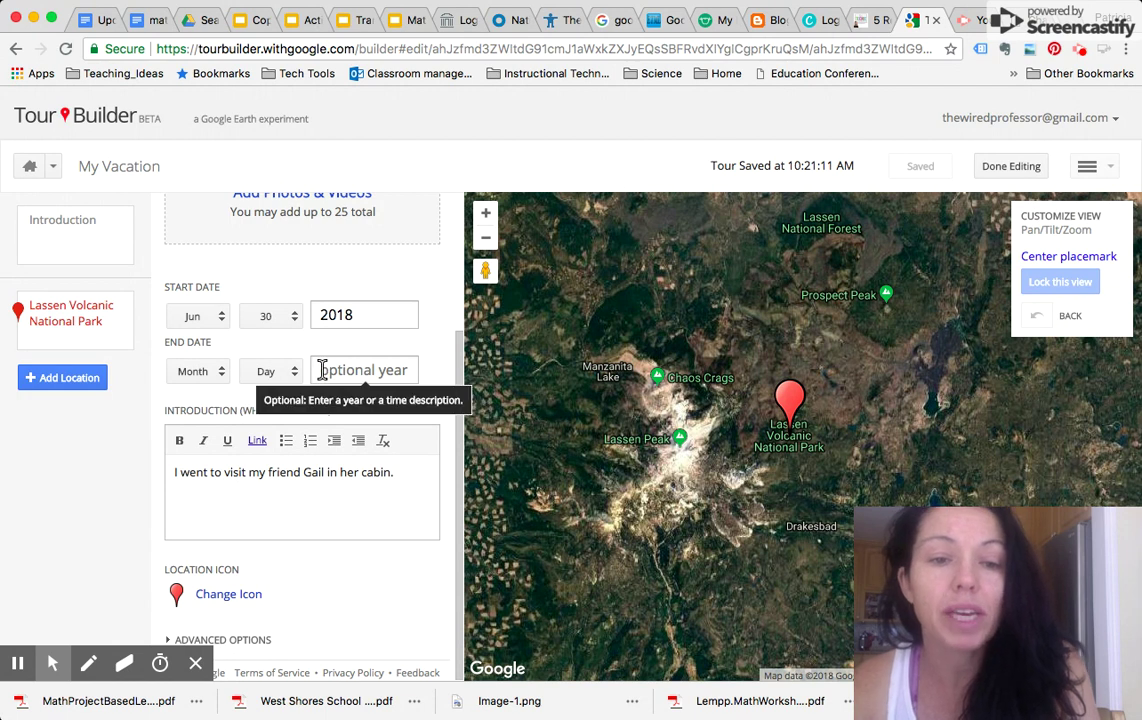
Start a new location, search for "Kennebunkpor", choose Kennebunkport, ME, USA, and add it to the tour.
{"action": "left_click", "coordinate": [36, 385]}
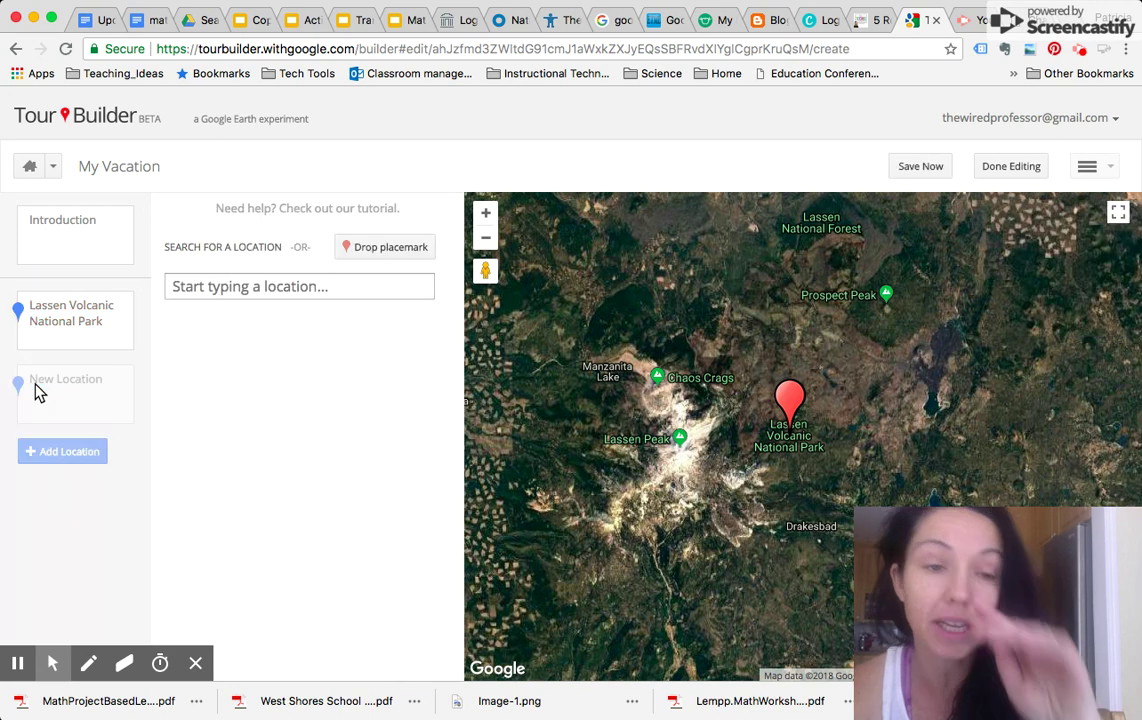
{"action": "left_click", "coordinate": [200, 288]}
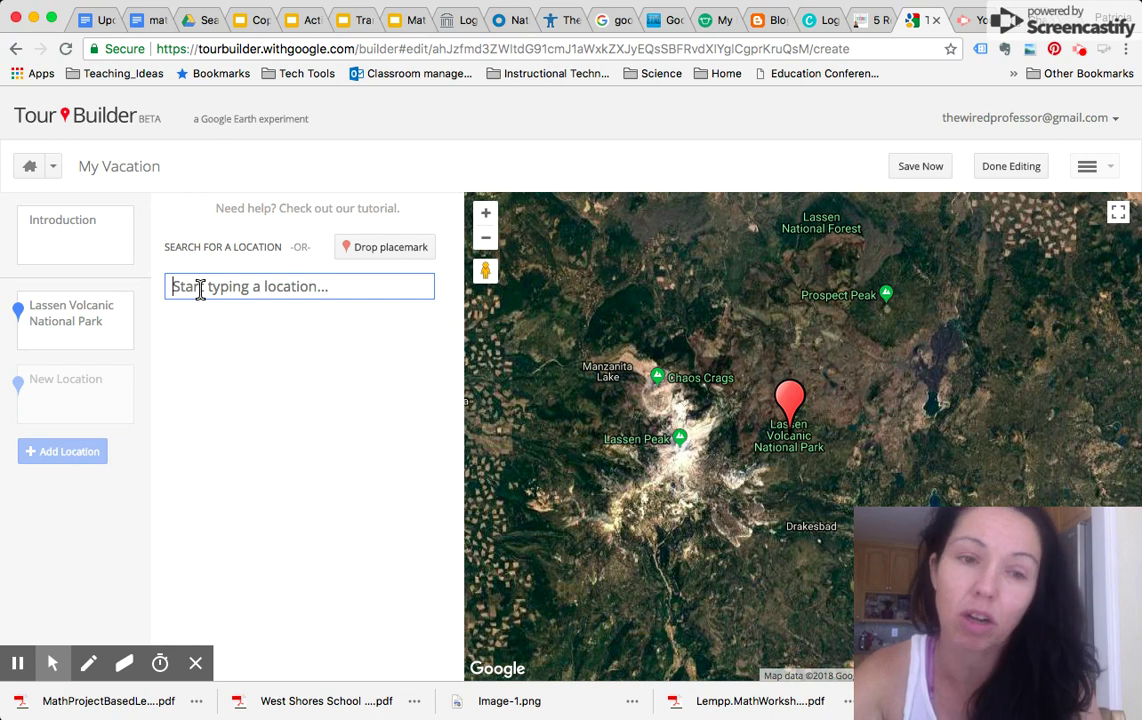
{"action": "type", "text": "Kenne"}
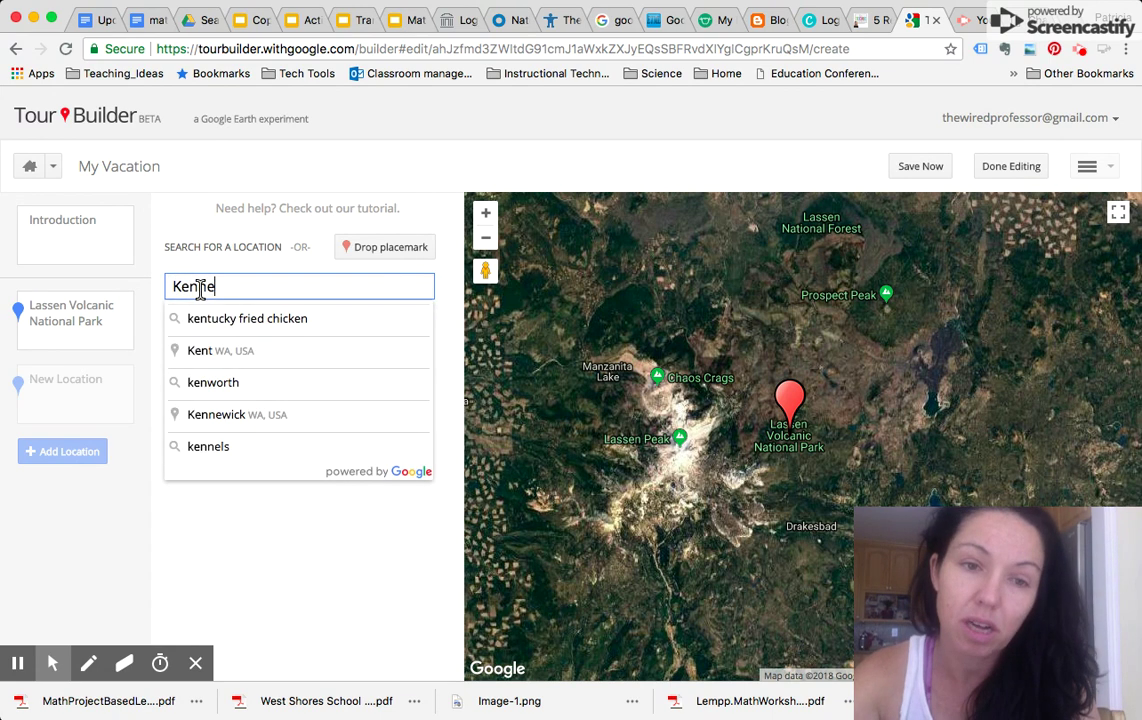
{"action": "type", "text": "bunkpor"}
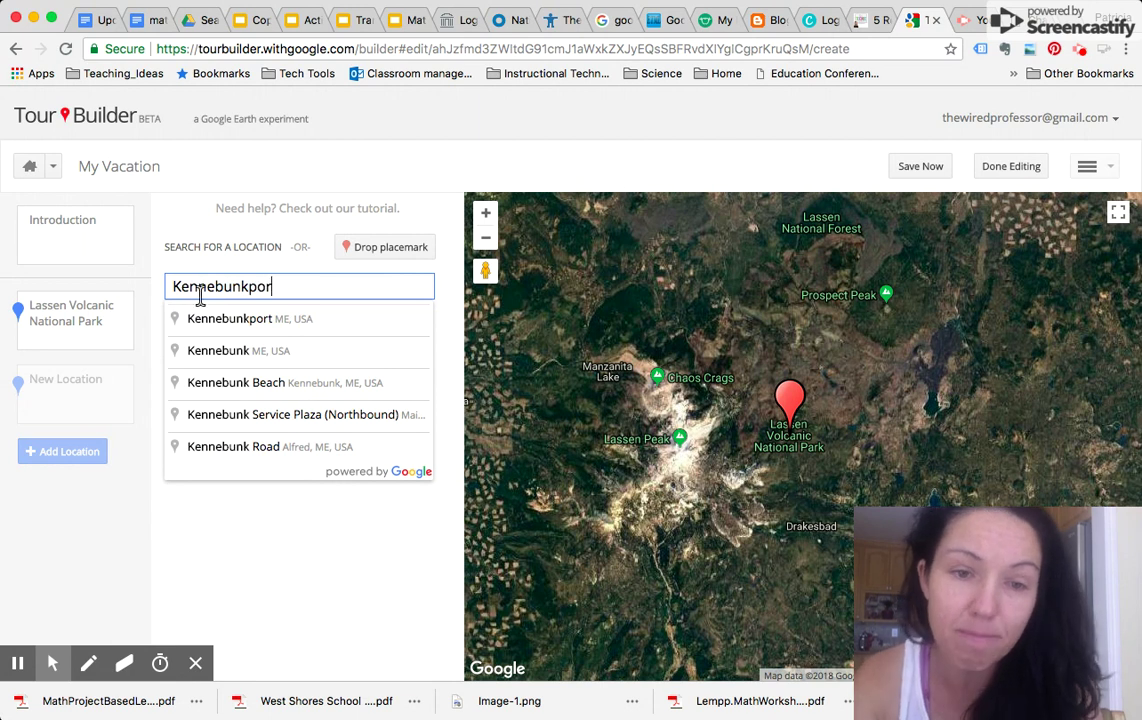
{"action": "left_click", "coordinate": [230, 319]}
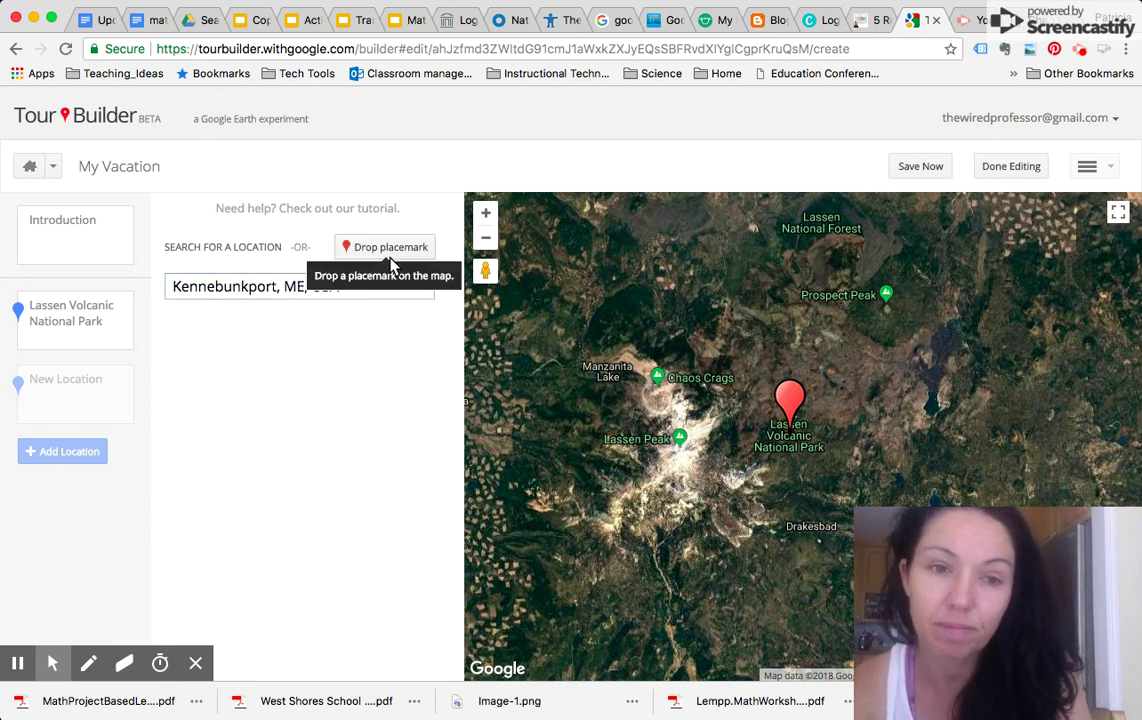
{"action": "key", "text": "Return"}
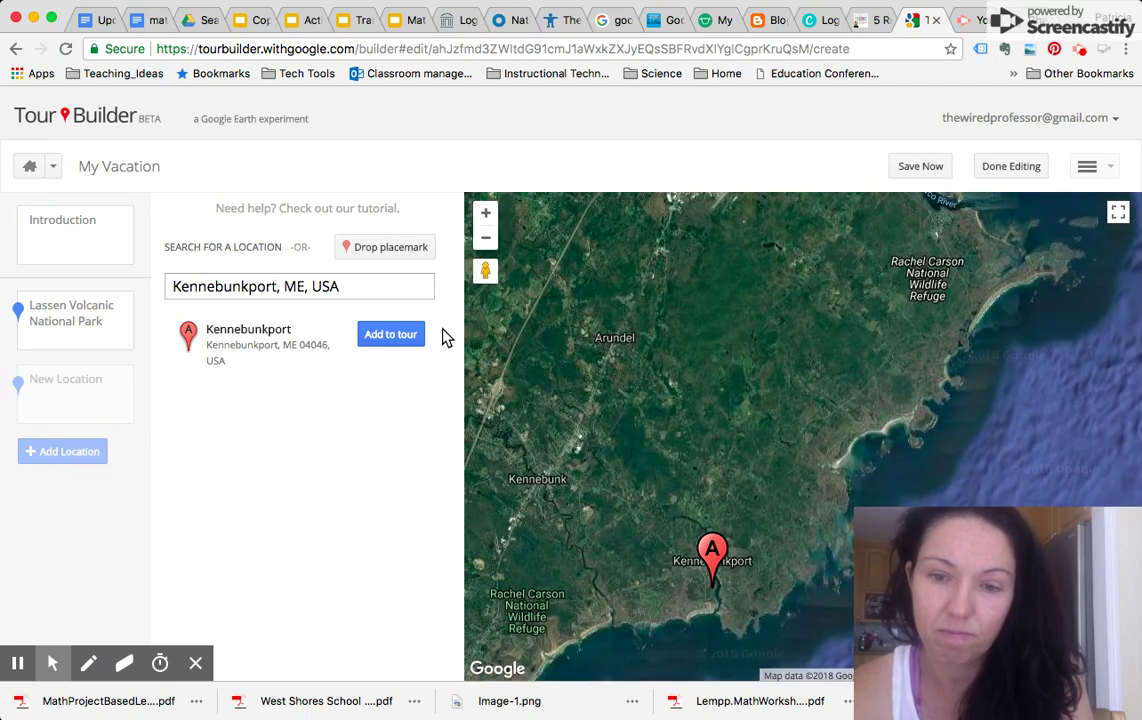
{"action": "left_click", "coordinate": [380, 341]}
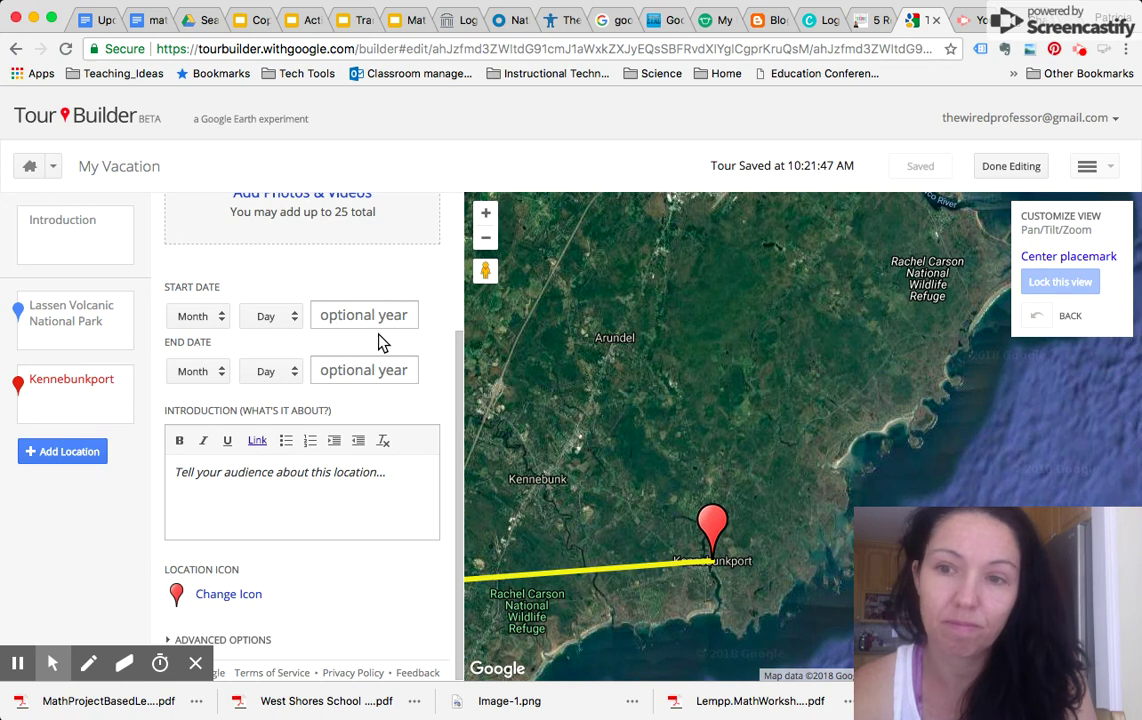
Examine the route line between the Lassen Volcanic National Park and Kennebunkport stops on the map at continental scale.
{"action": "left_click", "coordinate": [485, 241]}
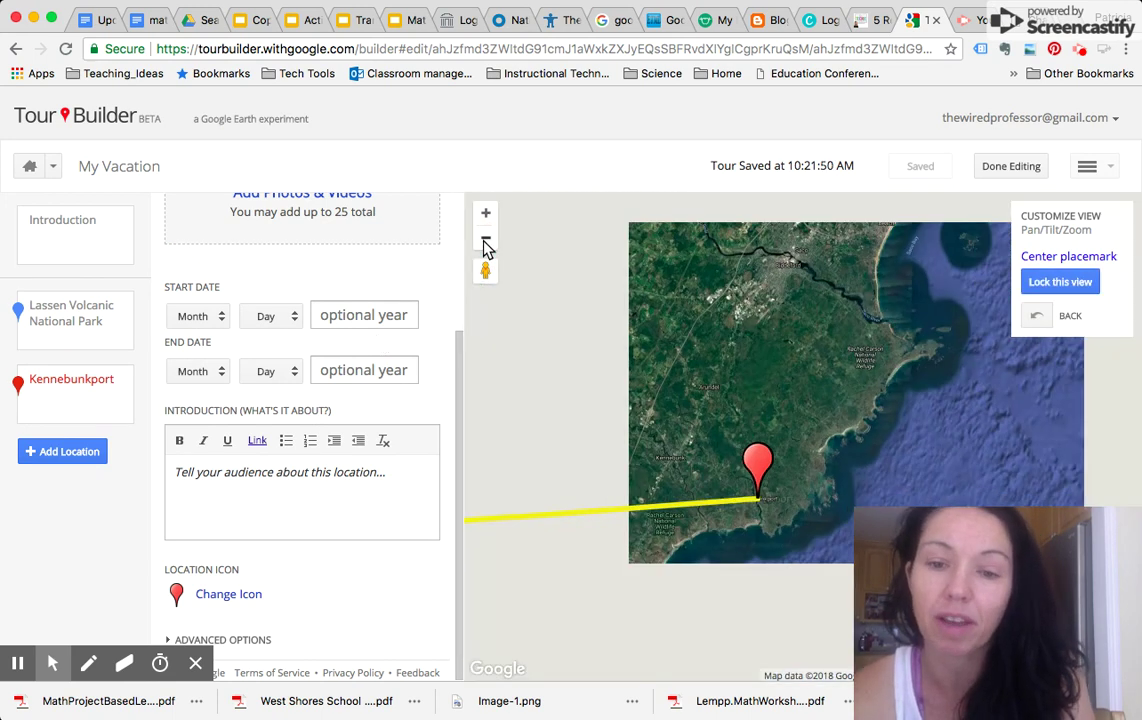
{"action": "left_click", "coordinate": [485, 241]}
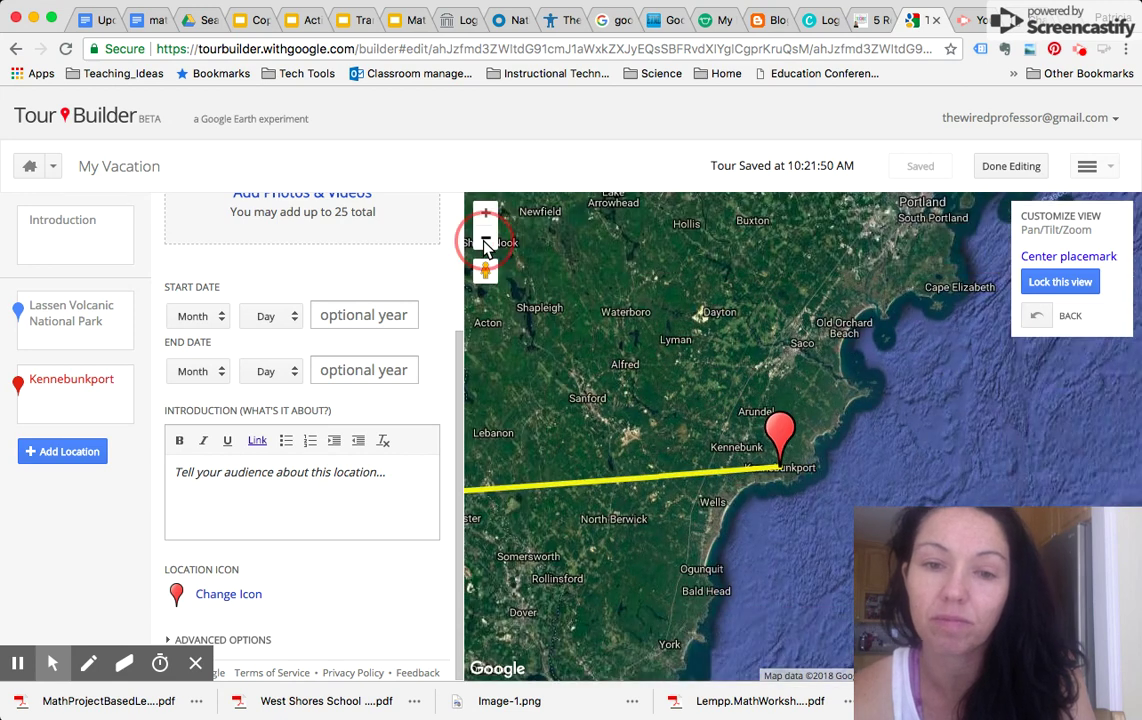
{"action": "left_click", "coordinate": [485, 241]}
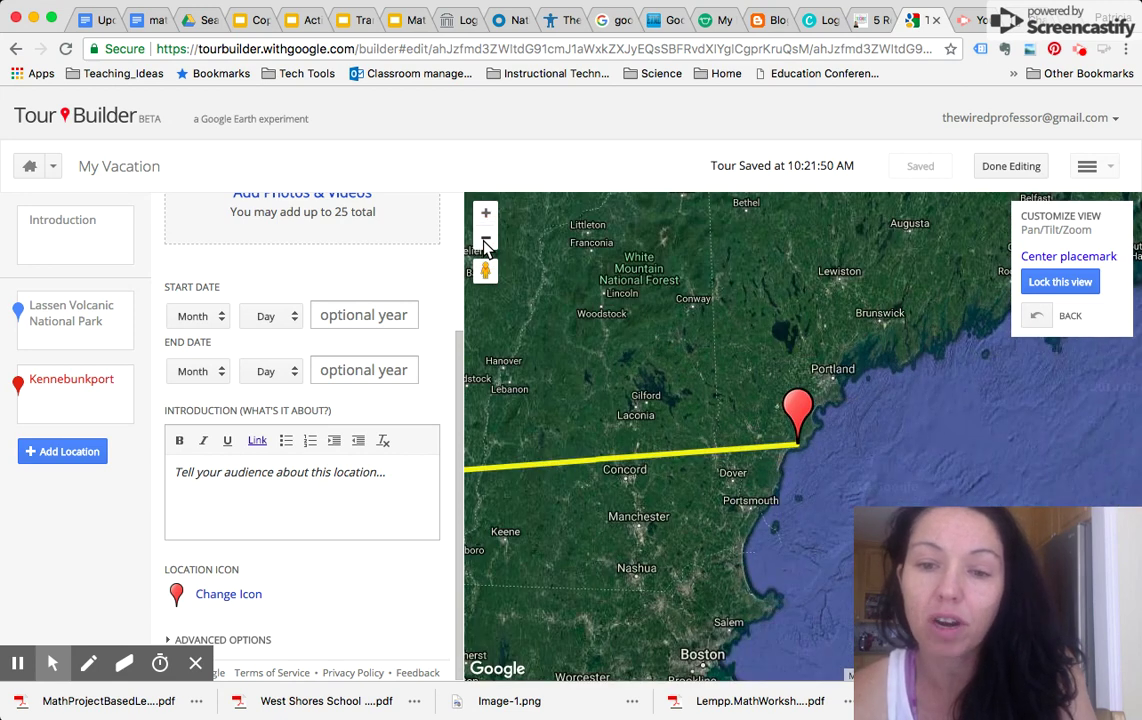
{"action": "left_click", "coordinate": [485, 241]}
{"action": "left_click", "coordinate": [485, 241]}
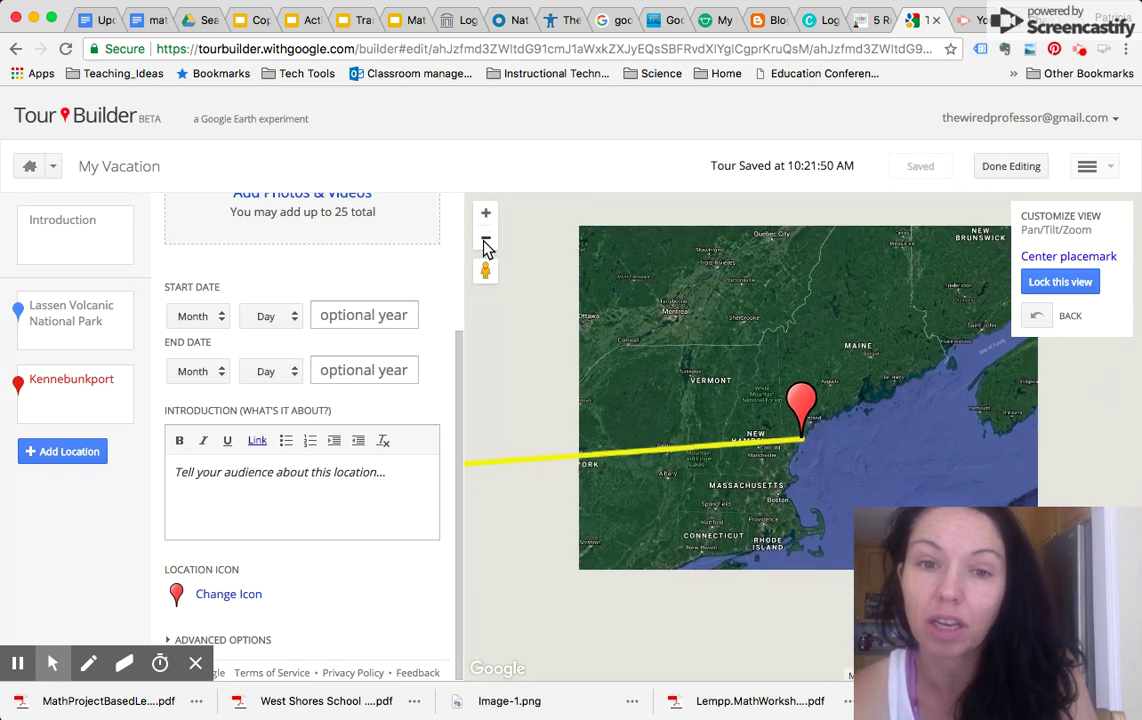
{"action": "left_click", "coordinate": [485, 241]}
{"action": "left_click", "coordinate": [485, 241]}
{"action": "left_click", "coordinate": [485, 241]}
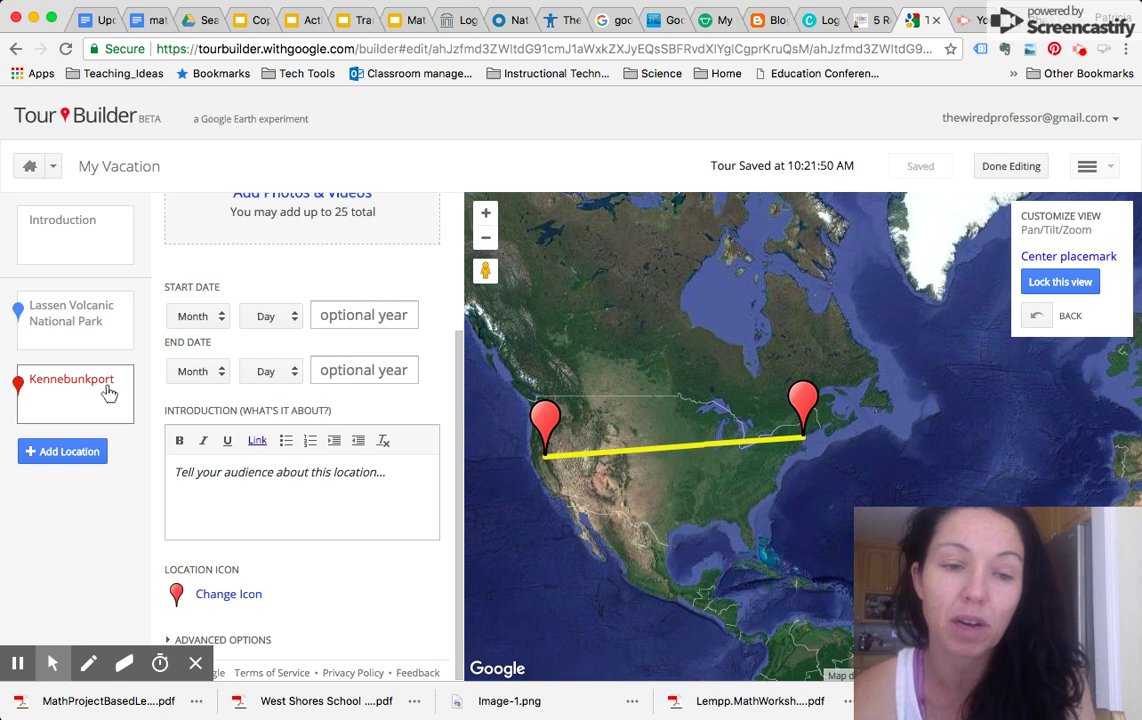
Set the start date of the Kennebunkport location to Jul 01, leaving out the year.
{"action": "left_click", "coordinate": [223, 322]}
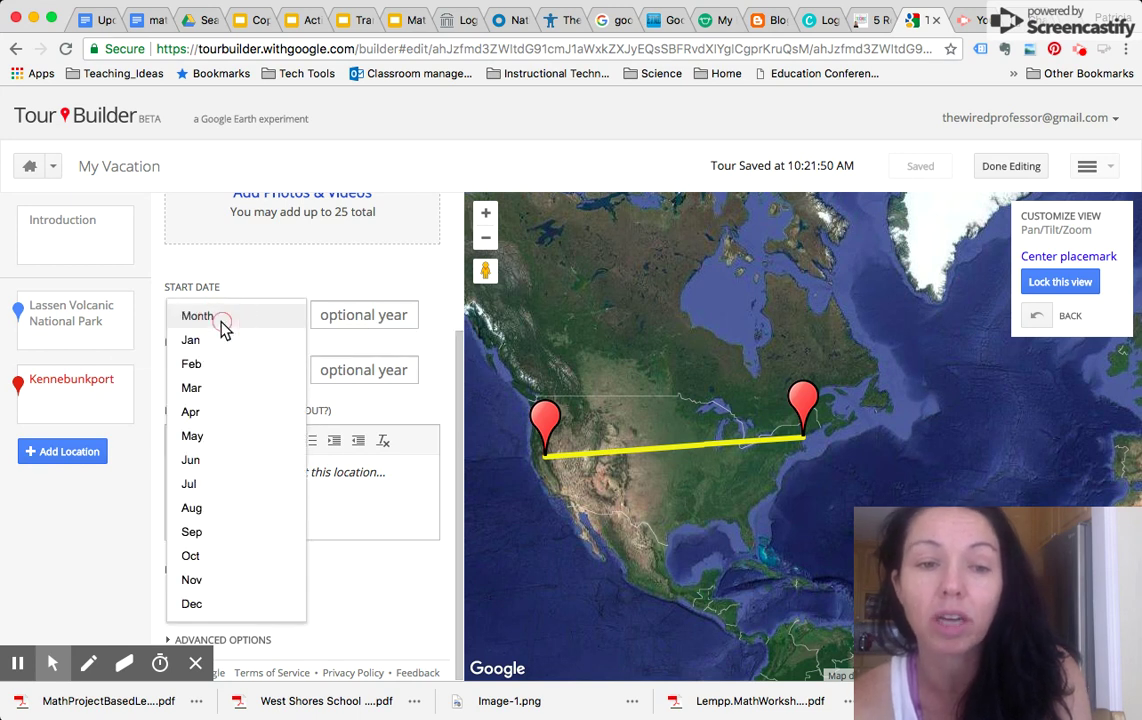
{"action": "left_click", "coordinate": [188, 484]}
{"action": "left_click", "coordinate": [296, 319]}
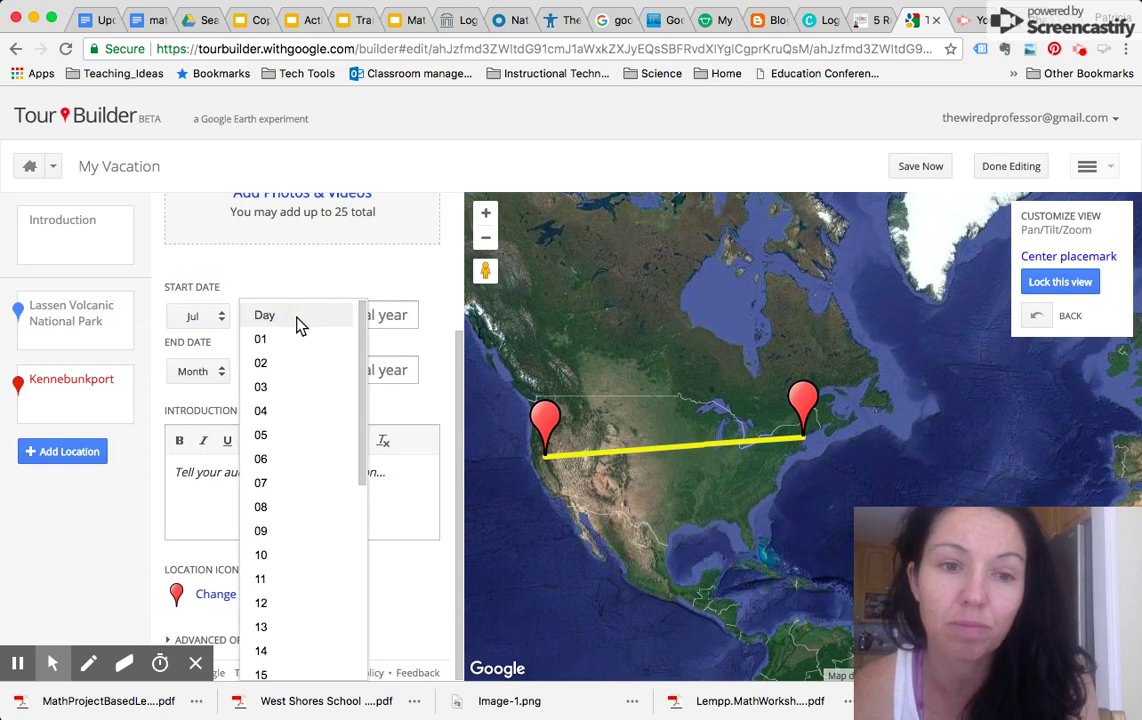
{"action": "left_click", "coordinate": [296, 345]}
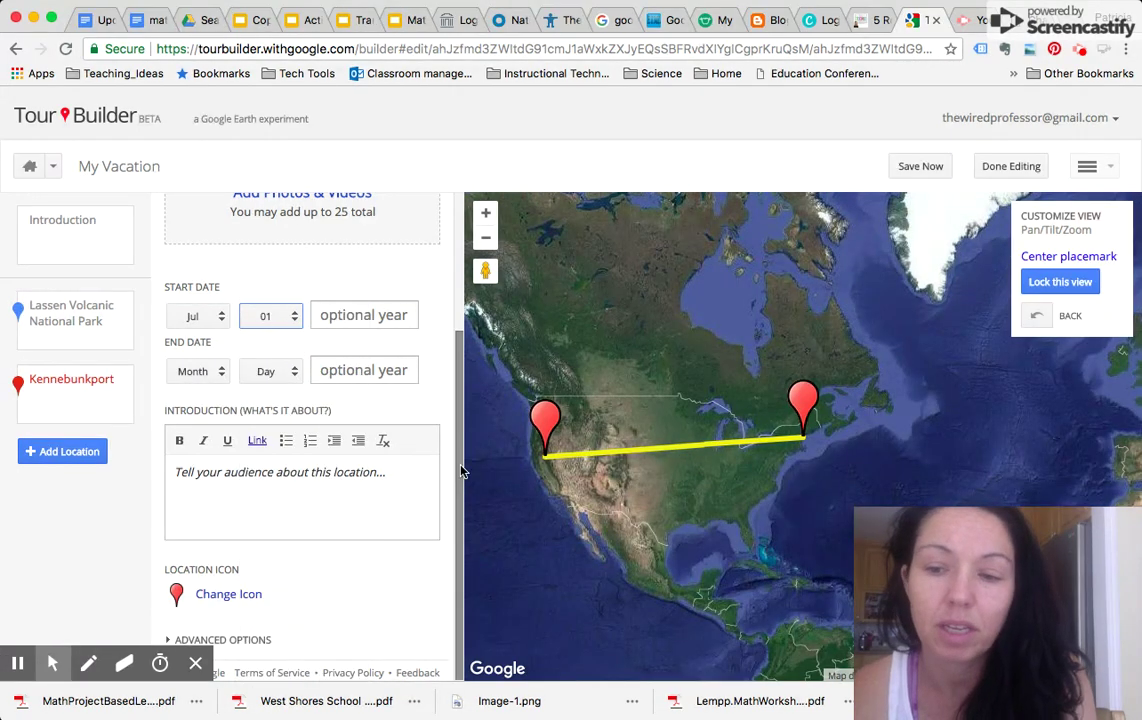
Start another location, search for "Paul Revere House Boston, Ca", and add The Paul Revere House in Boston, MA to the tour.
{"action": "left_click", "coordinate": [82, 452]}
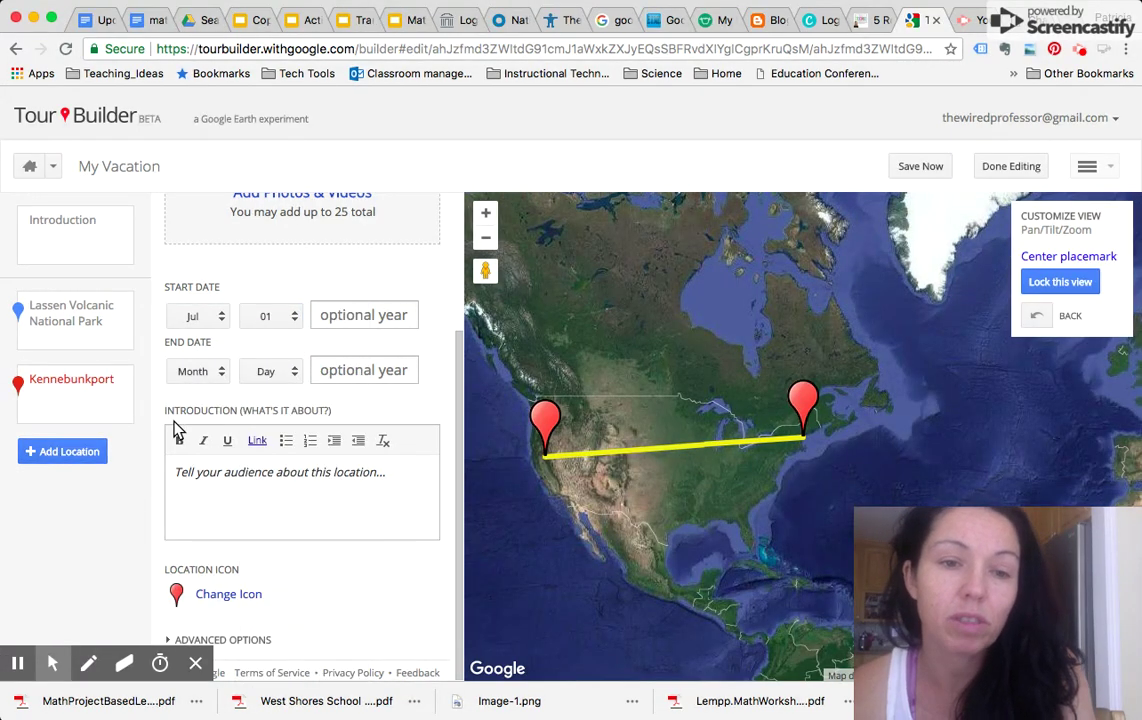
{"action": "left_click", "coordinate": [199, 286]}
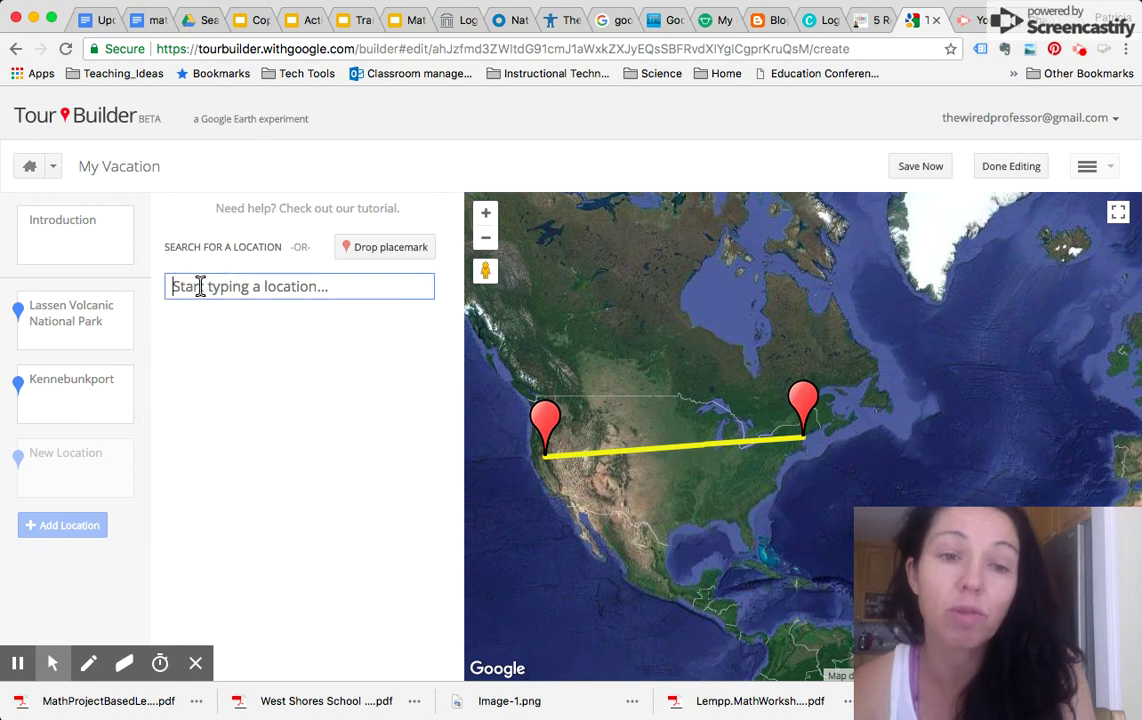
{"action": "type", "text": "Pau"}
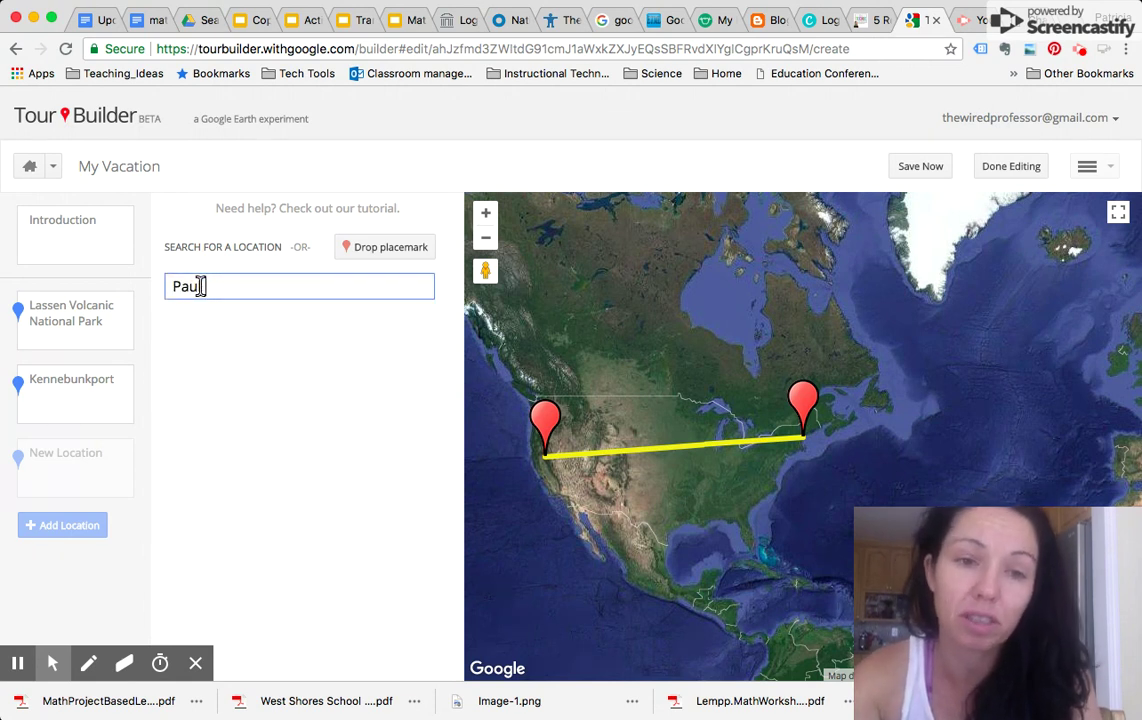
{"action": "type", "text": "l Revere "}
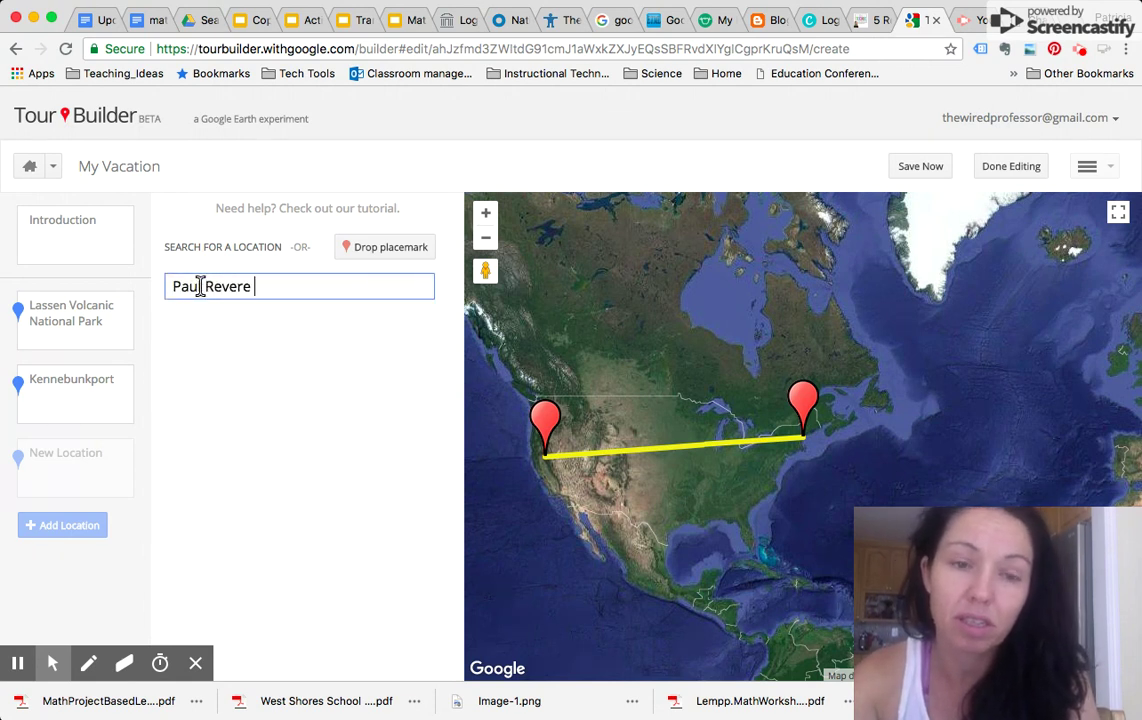
{"action": "type", "text": "House"}
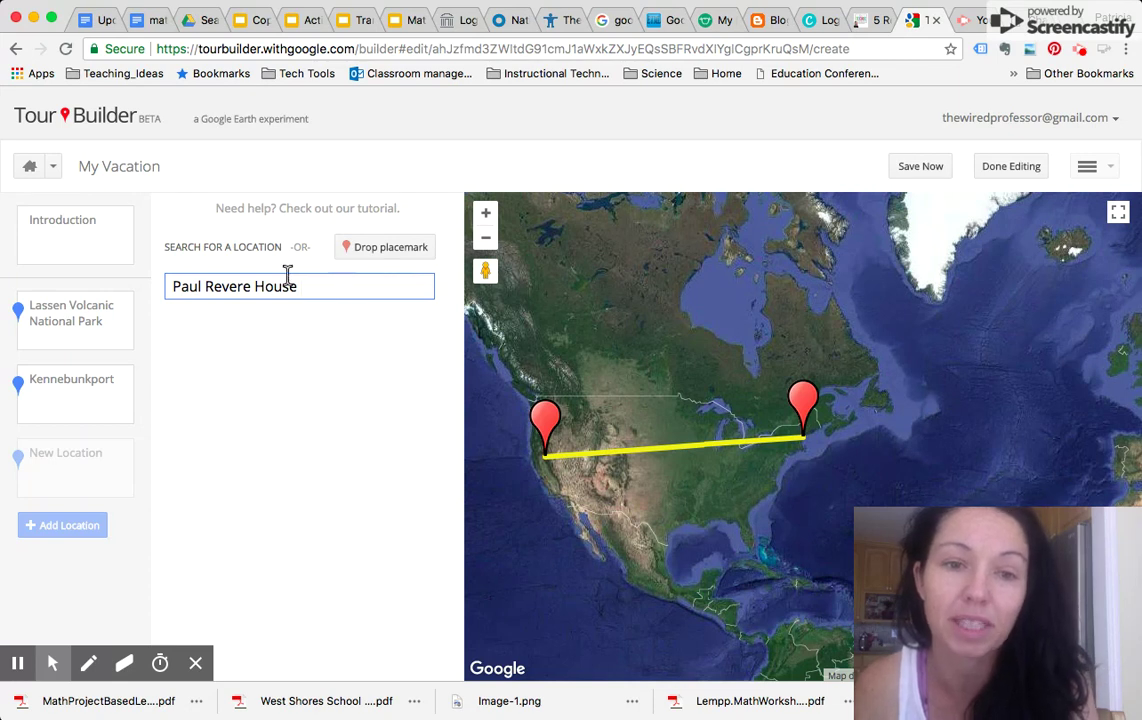
{"action": "type", "text": "Boston, Ca"}
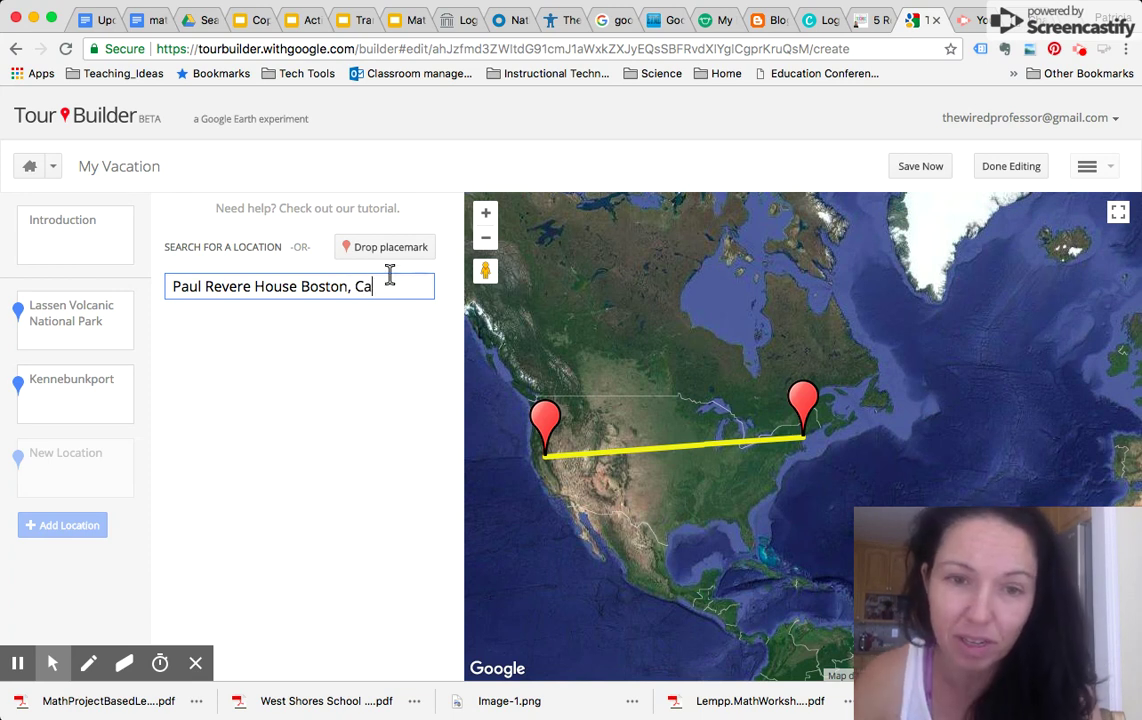
{"action": "left_click", "coordinate": [381, 286]}
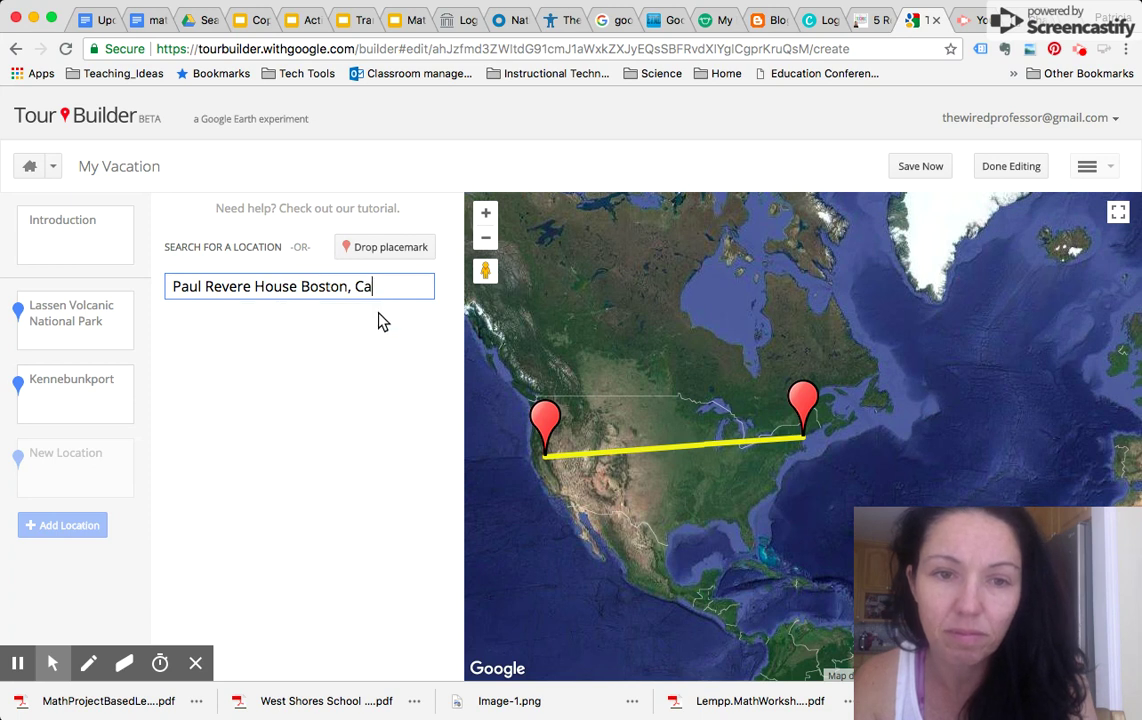
{"action": "left_click", "coordinate": [330, 285]}
{"action": "key", "text": "Return"}
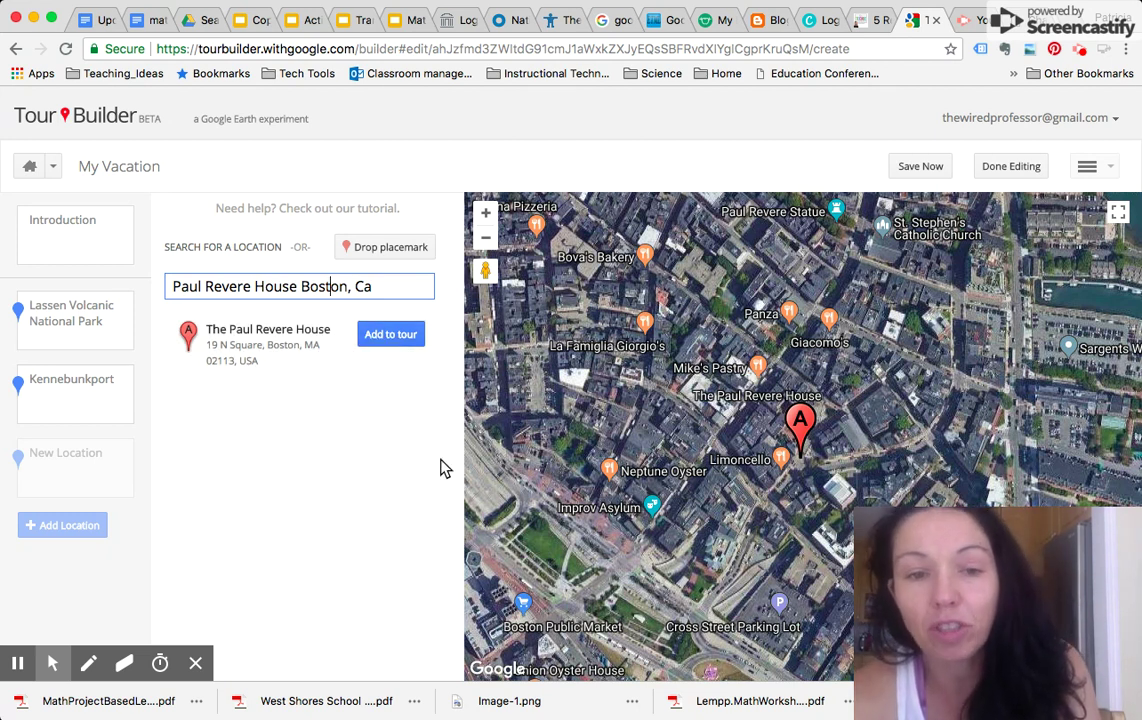
{"action": "left_click", "coordinate": [397, 336]}
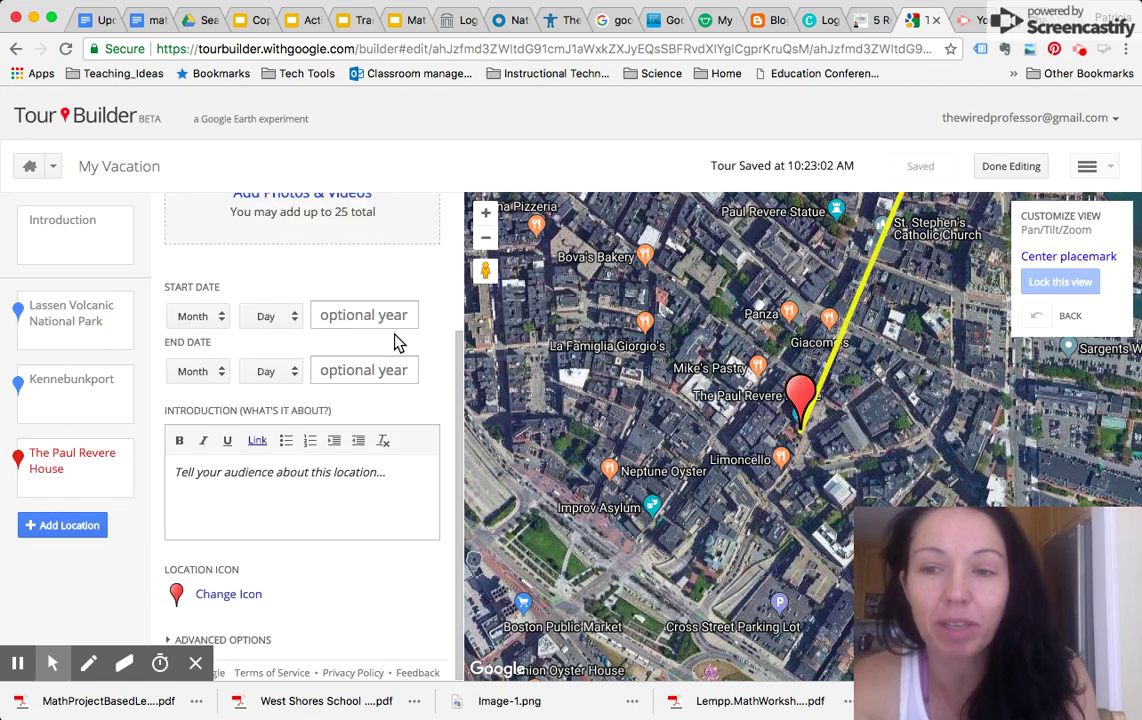